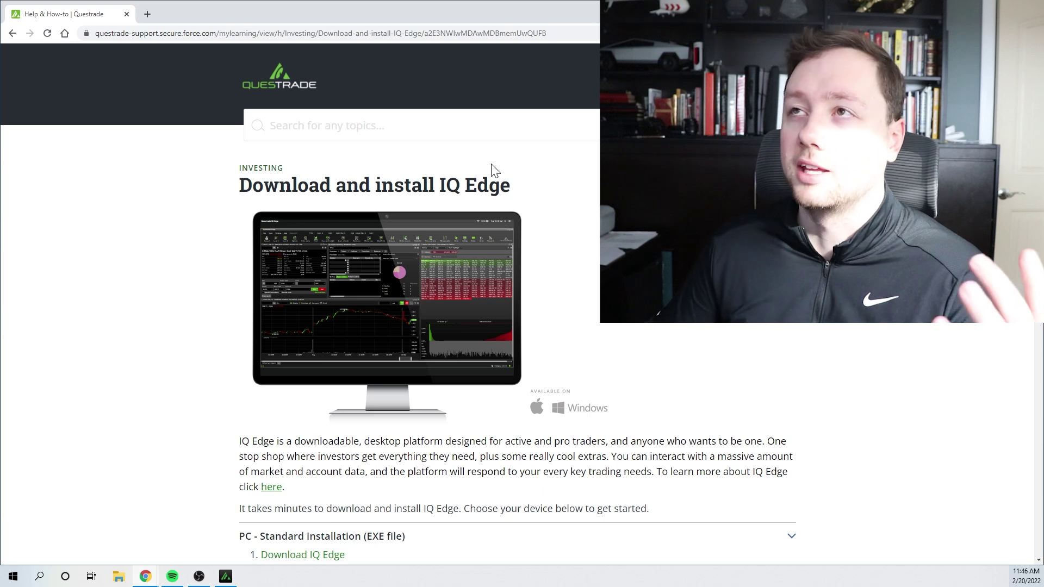
# Expand the 'PC - Standard installation (EXE file)' steps on the Download and install IQ Edge page.
pyautogui.tripleClick(514, 191)
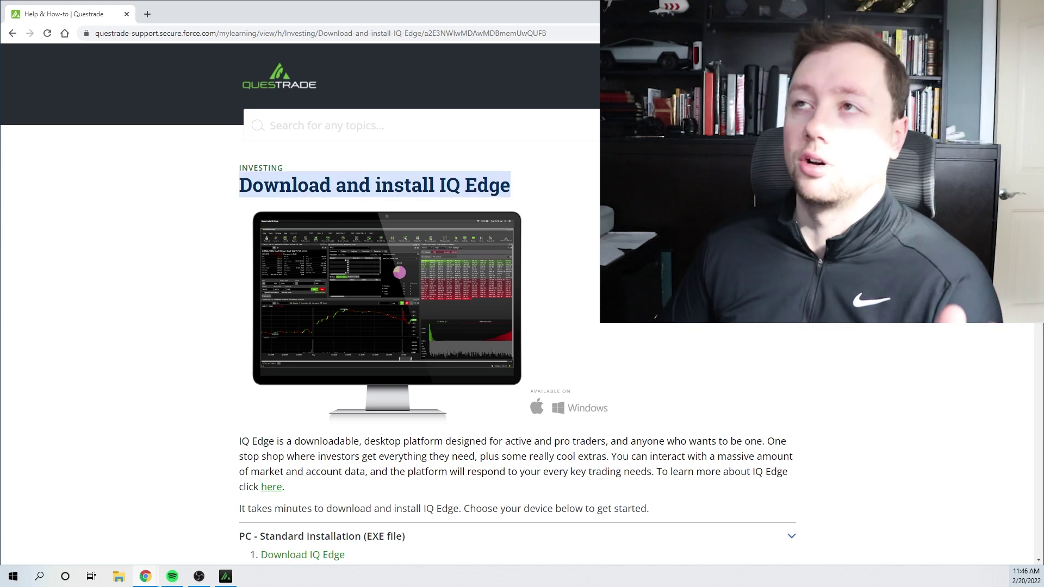
pyautogui.scroll(-3, 547, 326)
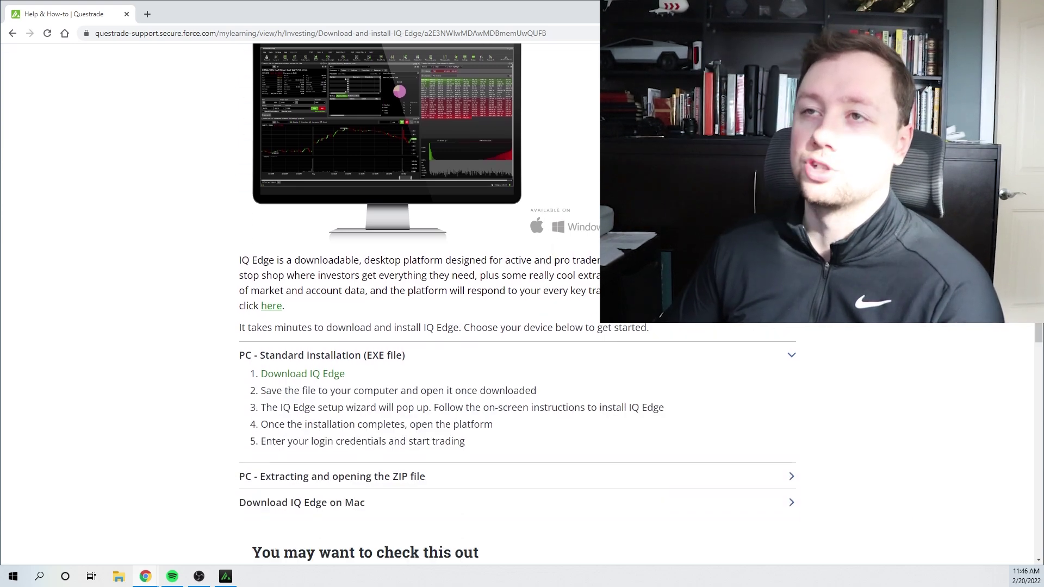
pyautogui.click(272, 359)
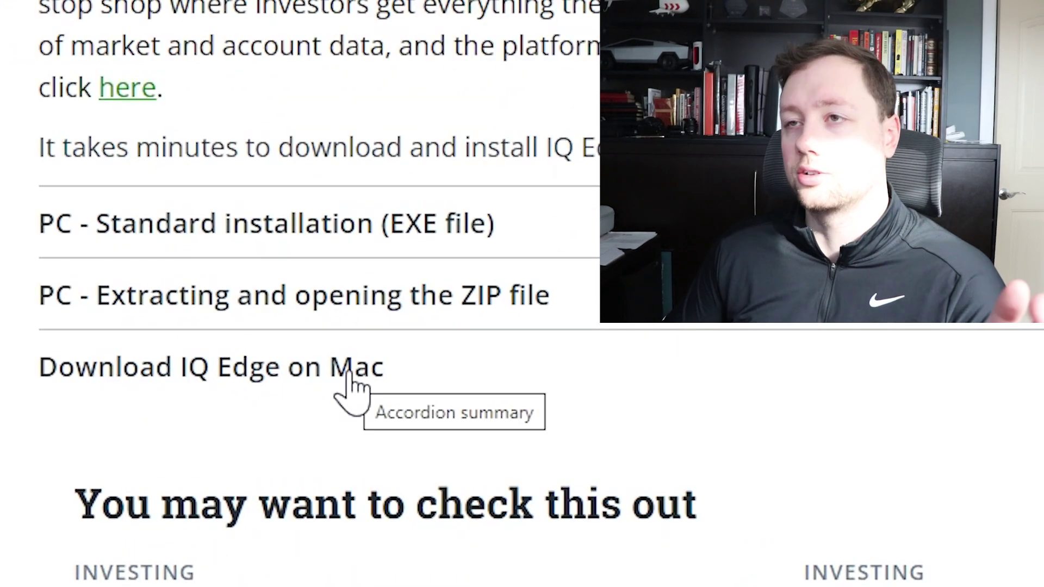
pyautogui.click(363, 231)
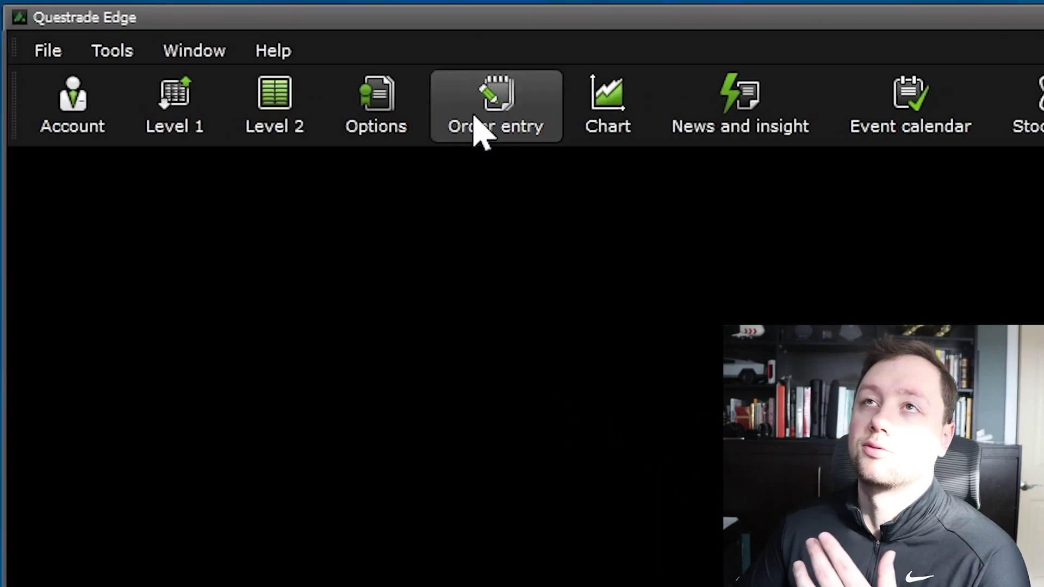
# Add an Order entry window and a taller AAPL one-minute chart, arranged side by side.
pyautogui.click(513, 122)
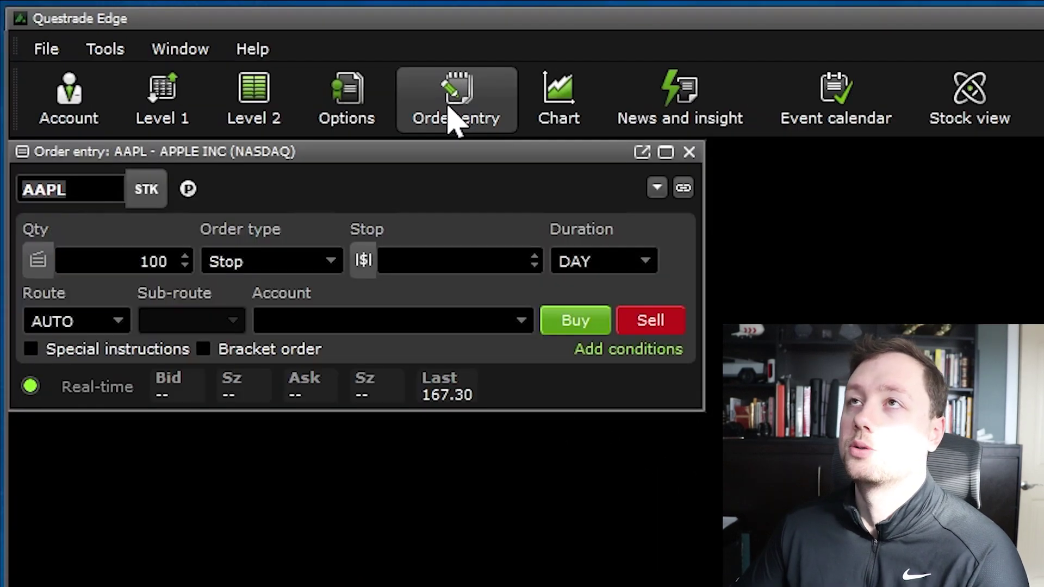
pyautogui.click(564, 93)
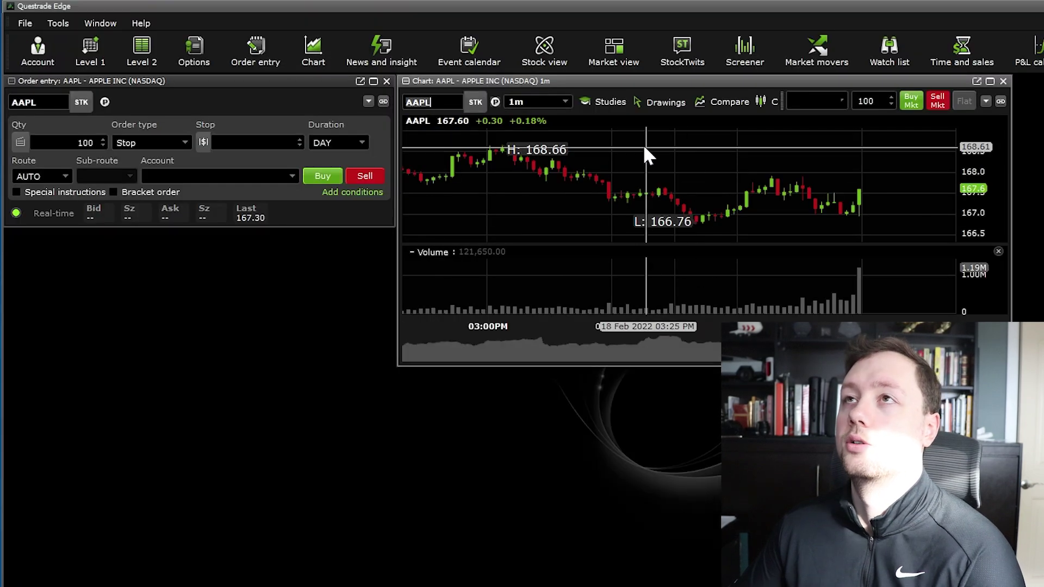
pyautogui.moveTo(625, 83); pyautogui.dragTo(462, 74)
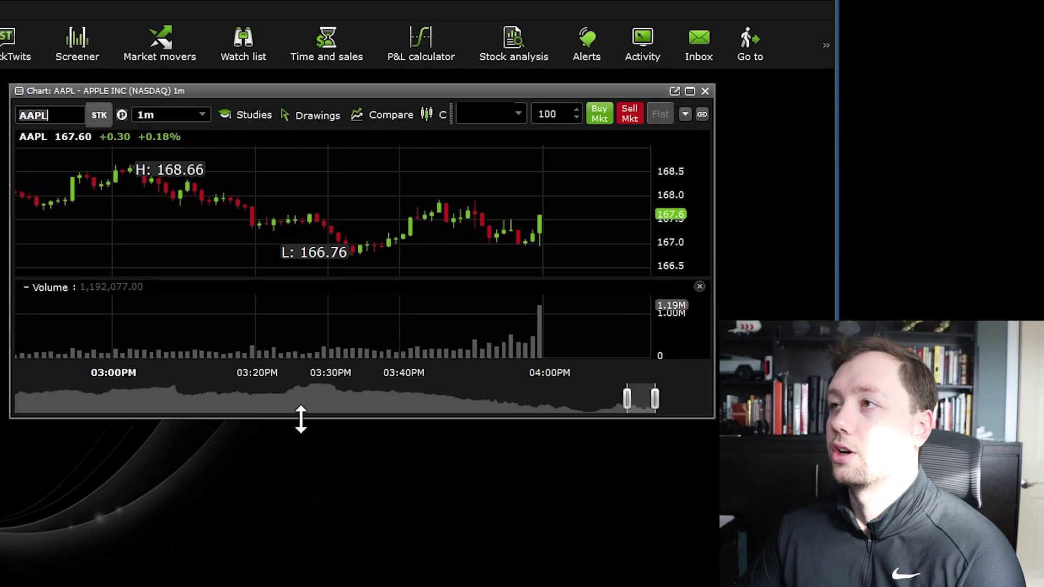
pyautogui.moveTo(300, 419); pyautogui.dragTo(315, 586)
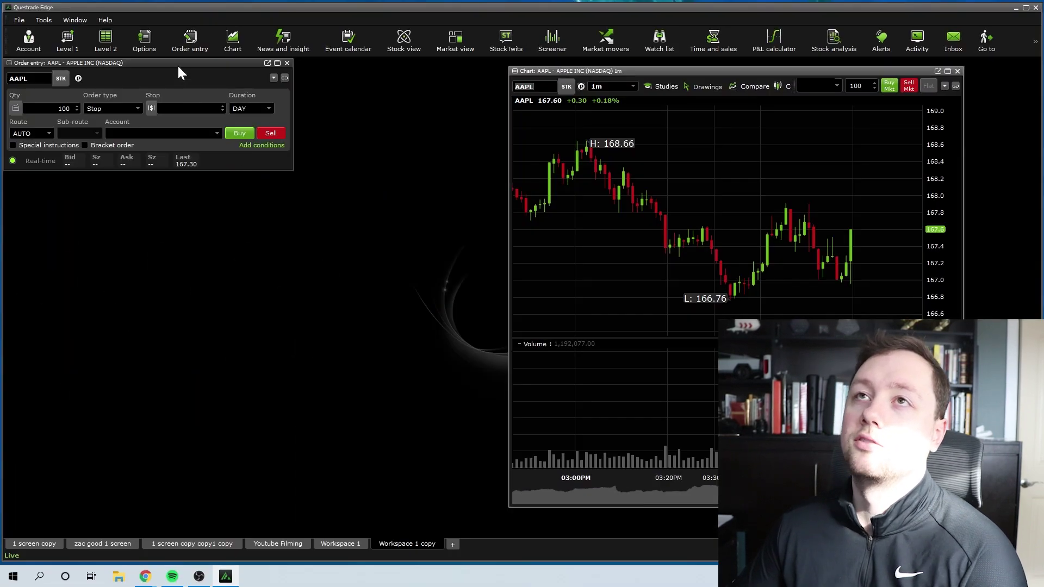
pyautogui.moveTo(179, 66); pyautogui.dragTo(249, 112)
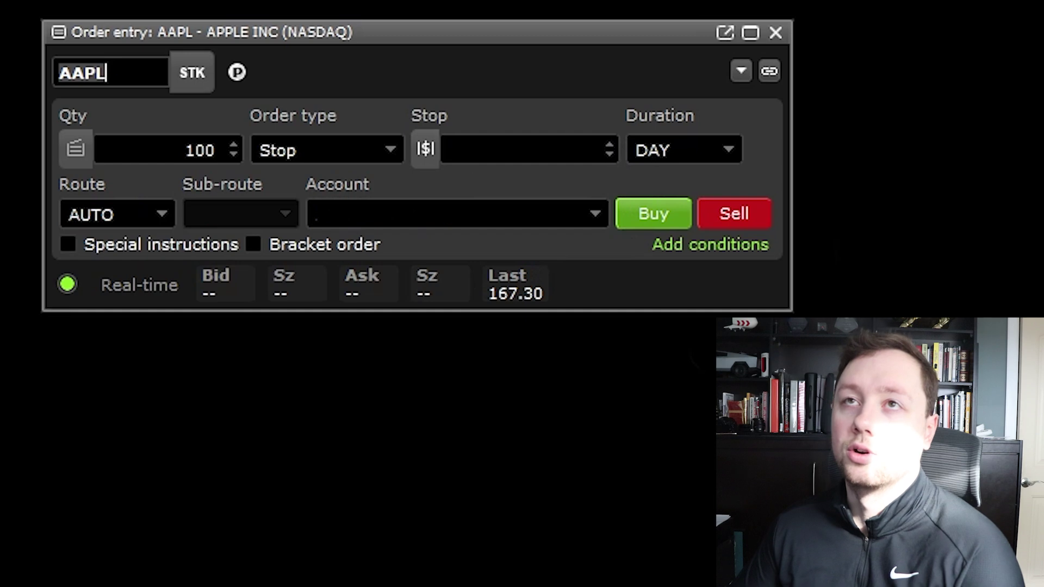
# Keep the order as Stop and DAY, widen the chart, and load MSFT into Order entry.
pyautogui.click(356, 155)
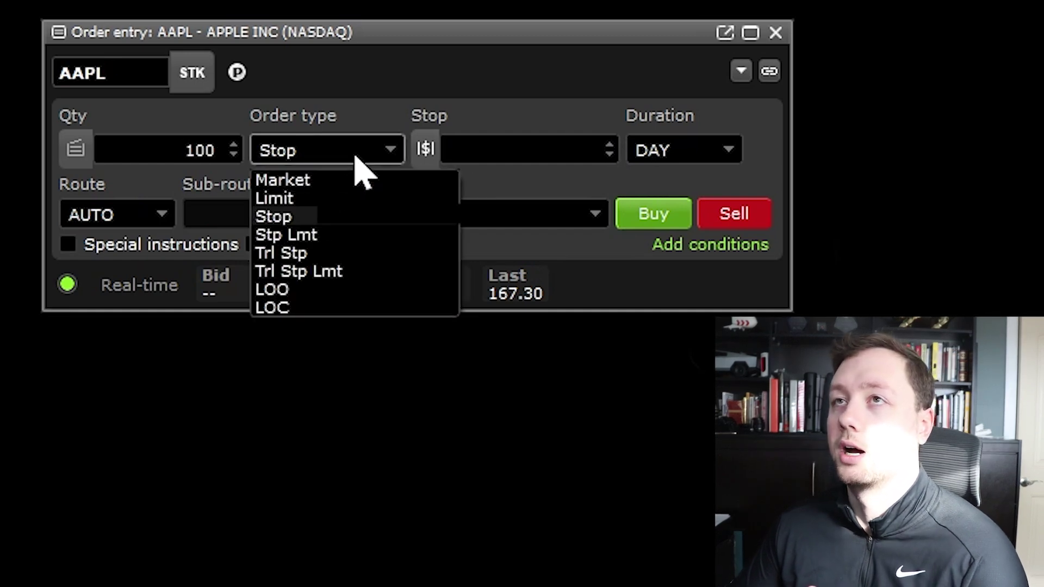
pyautogui.click(525, 151)
pyautogui.click(687, 152)
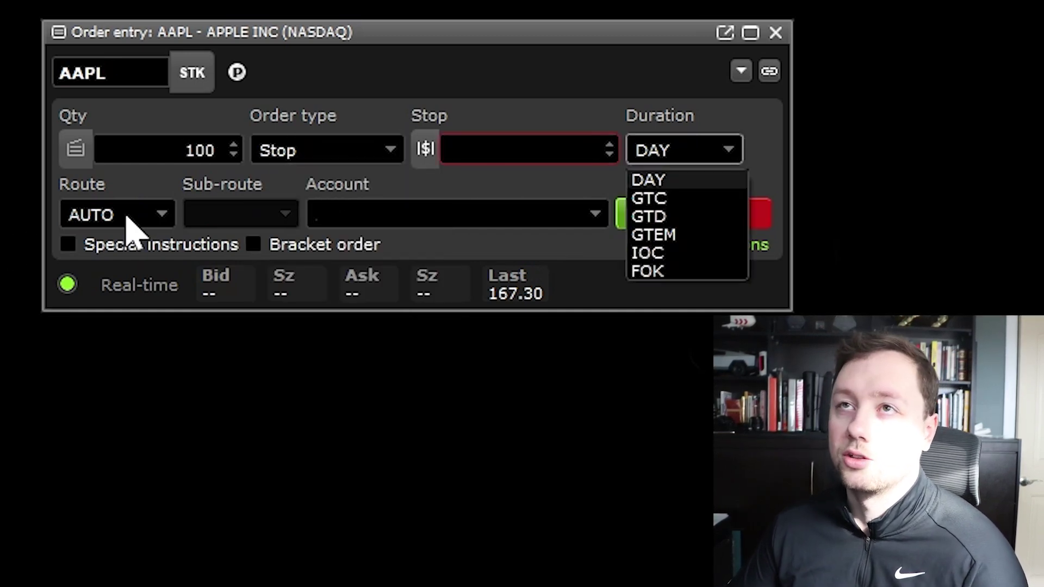
pyautogui.click(476, 185)
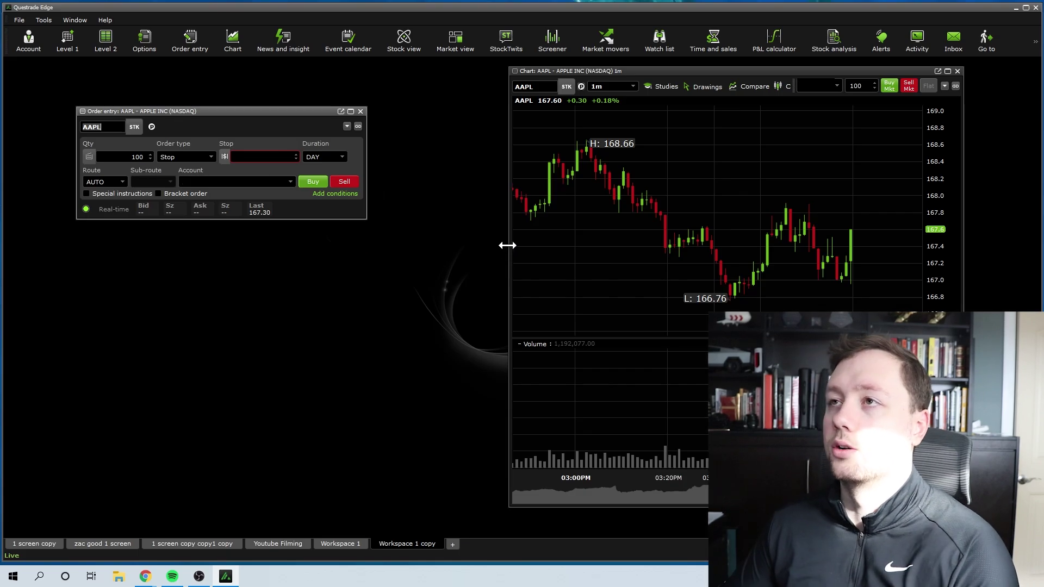
pyautogui.moveTo(506, 245); pyautogui.dragTo(418, 248)
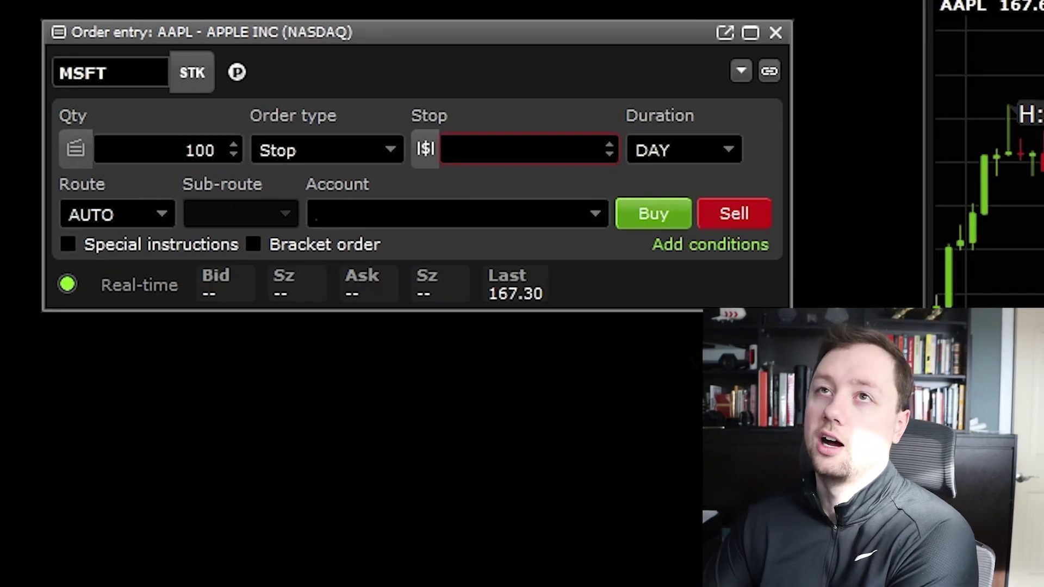
pyautogui.press('Return')
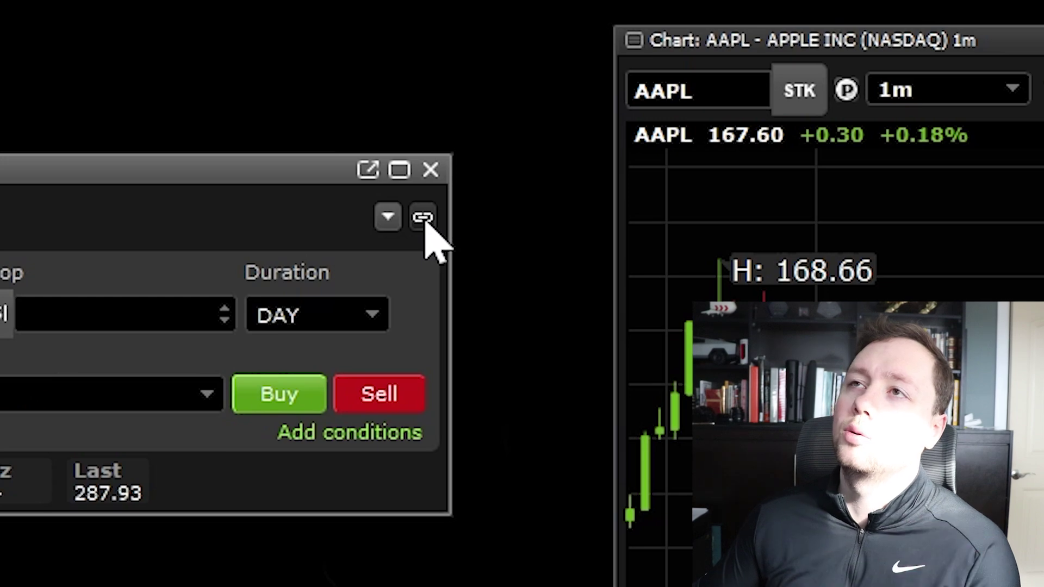
# Put both the Order entry and Chart windows in the green link group.
pyautogui.click(423, 219)
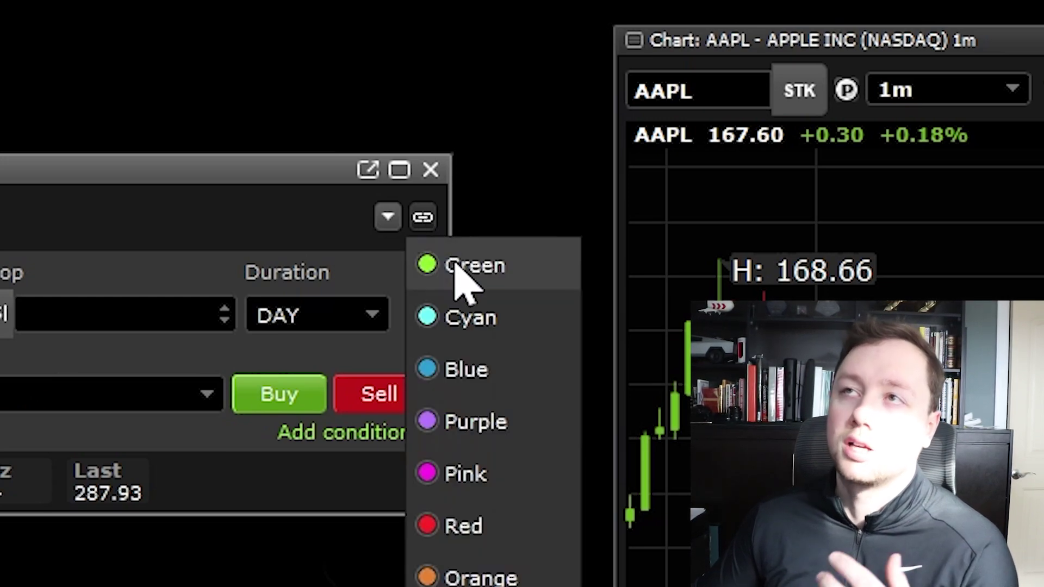
pyautogui.click(459, 265)
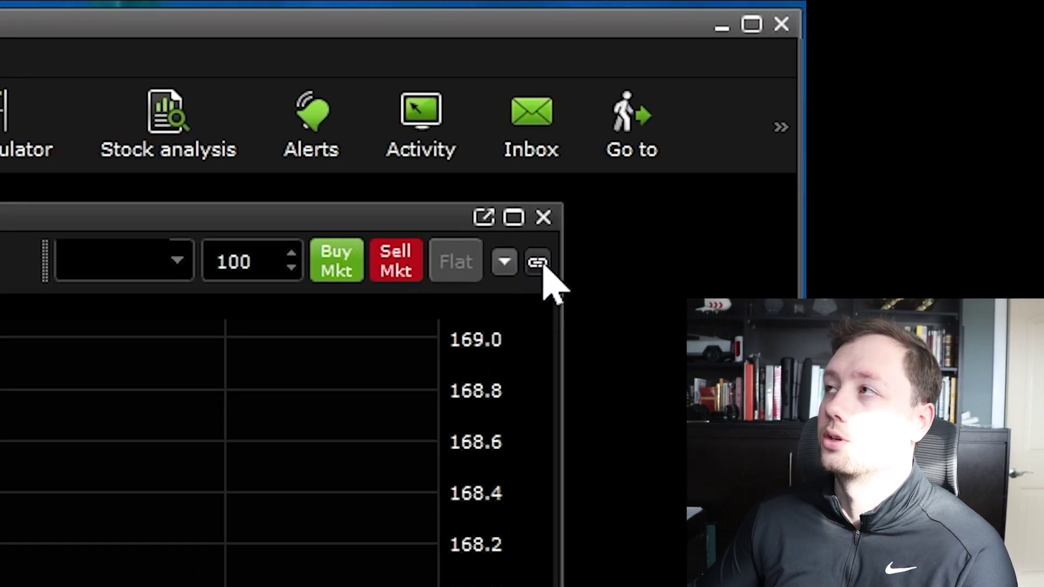
pyautogui.click(539, 263)
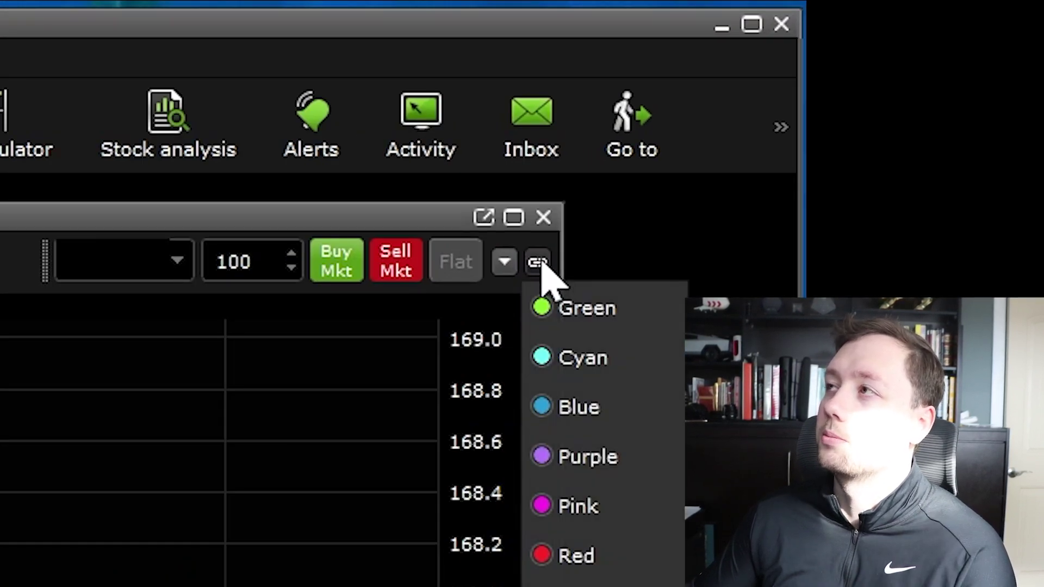
pyautogui.click(573, 307)
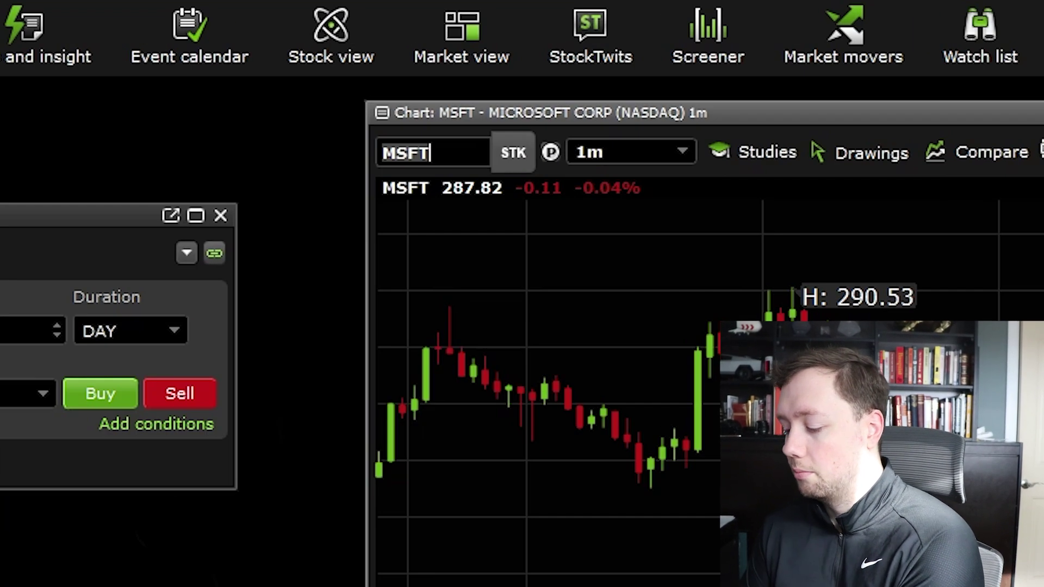
# Test the green link by loading AMZN, then TSLA, into the linked windows.
pyautogui.press('Return')
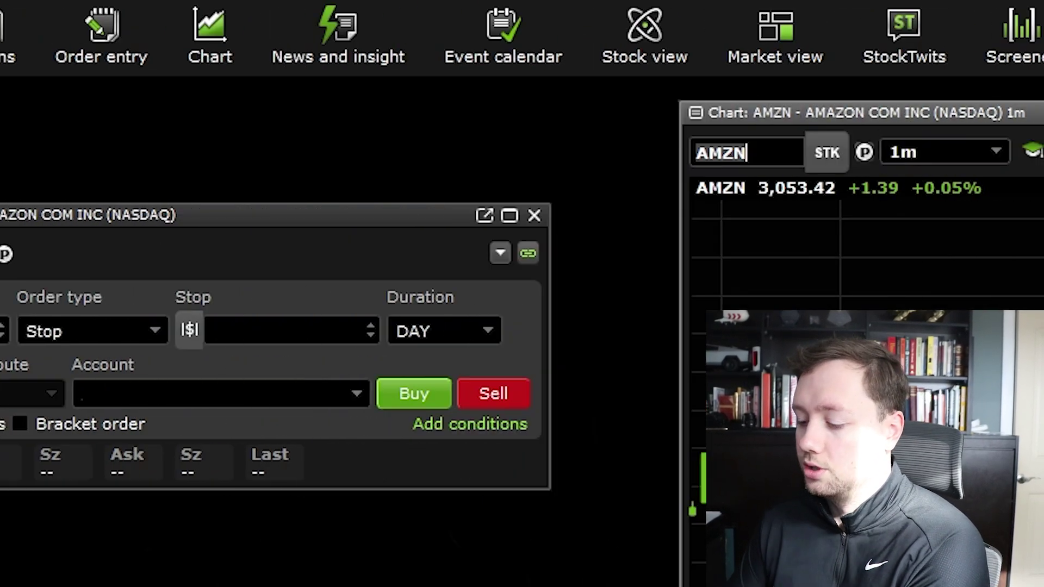
pyautogui.write('TSLA')
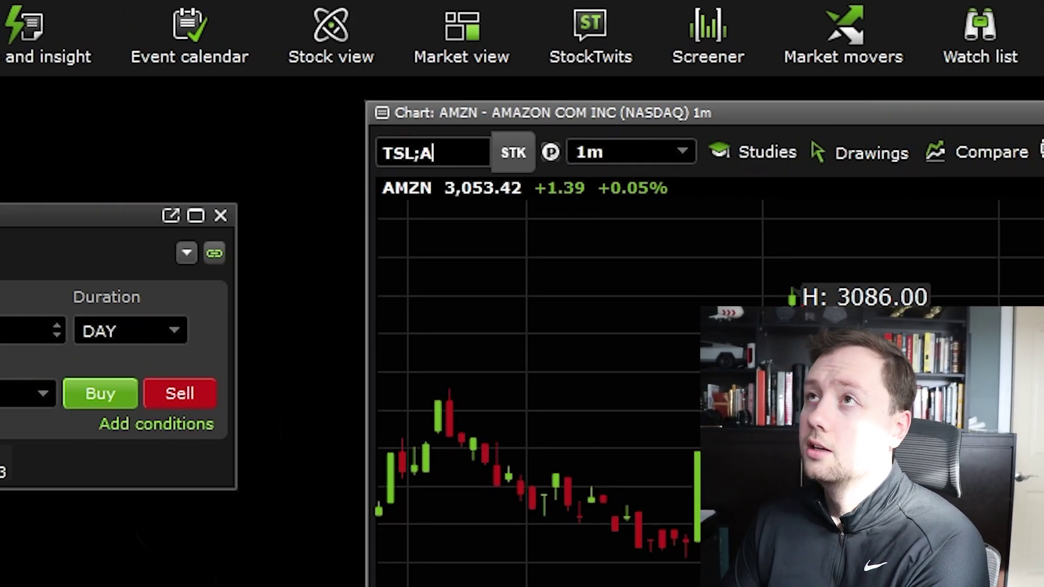
pyautogui.press('Return')
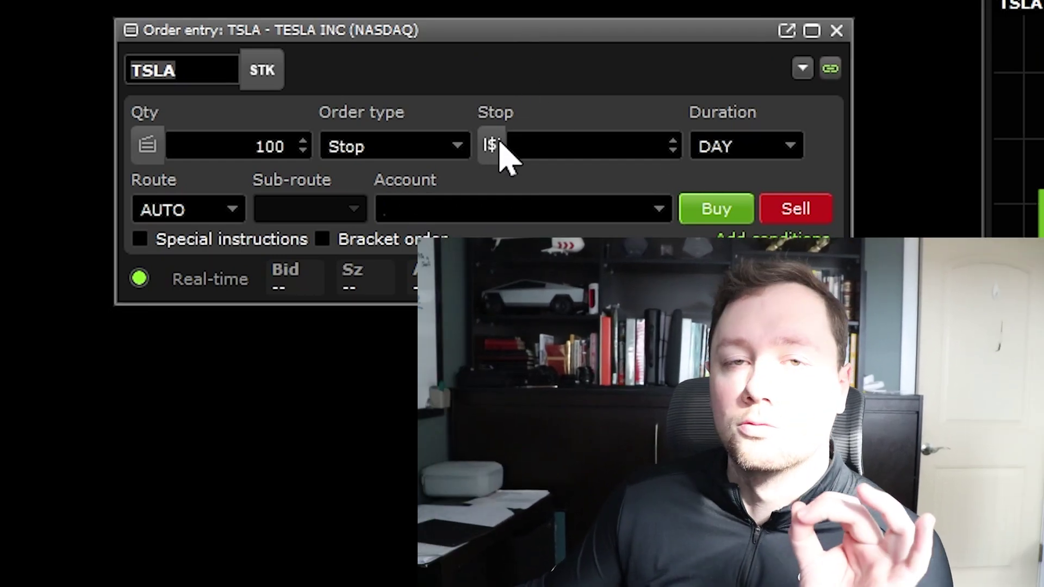
pyautogui.press('Tab')
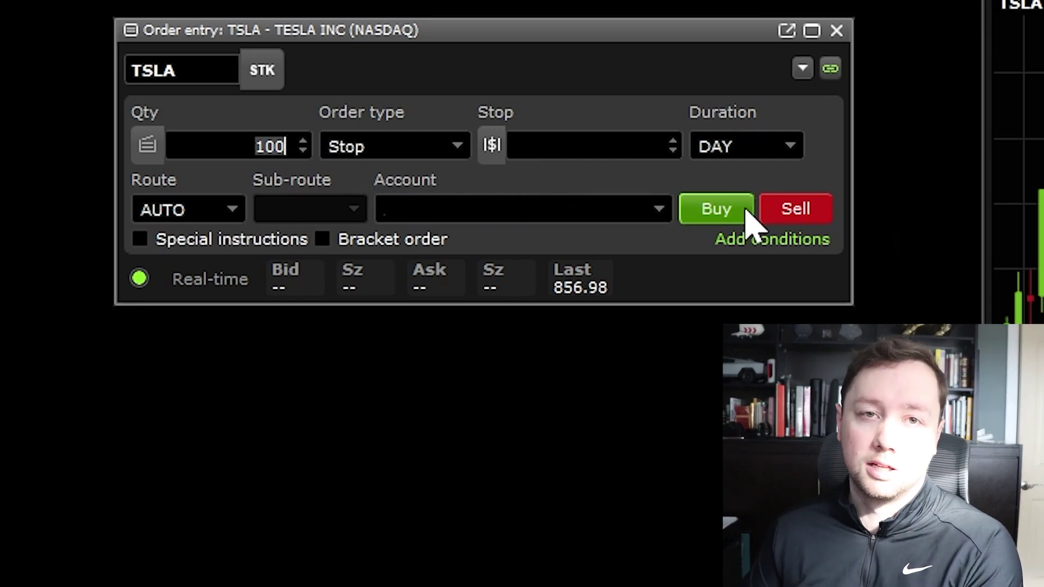
# Enter AAPL as the order entry symbol so both linked windows show AAPL.
pyautogui.click(830, 72)
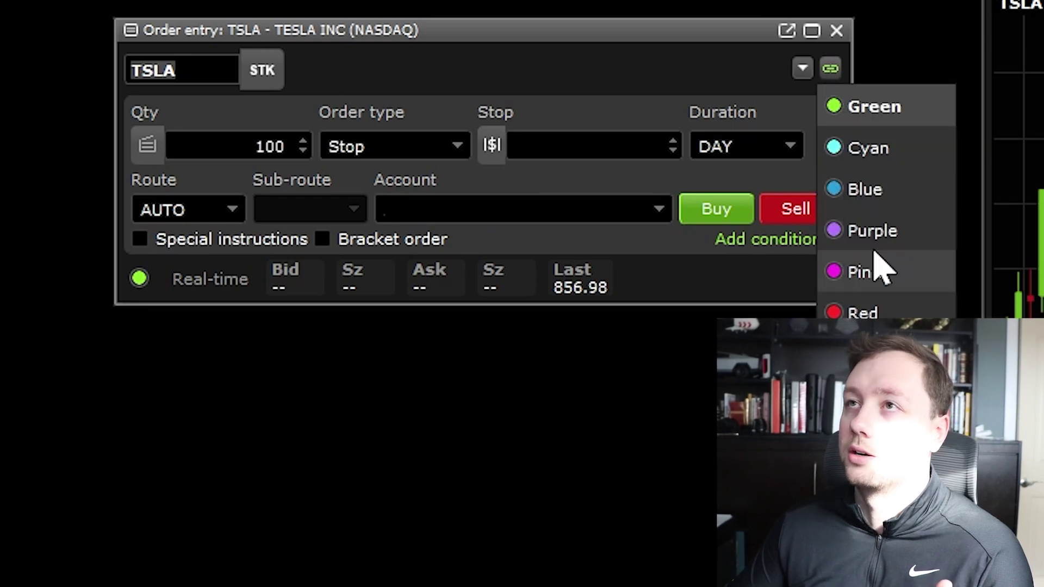
pyautogui.click(869, 155)
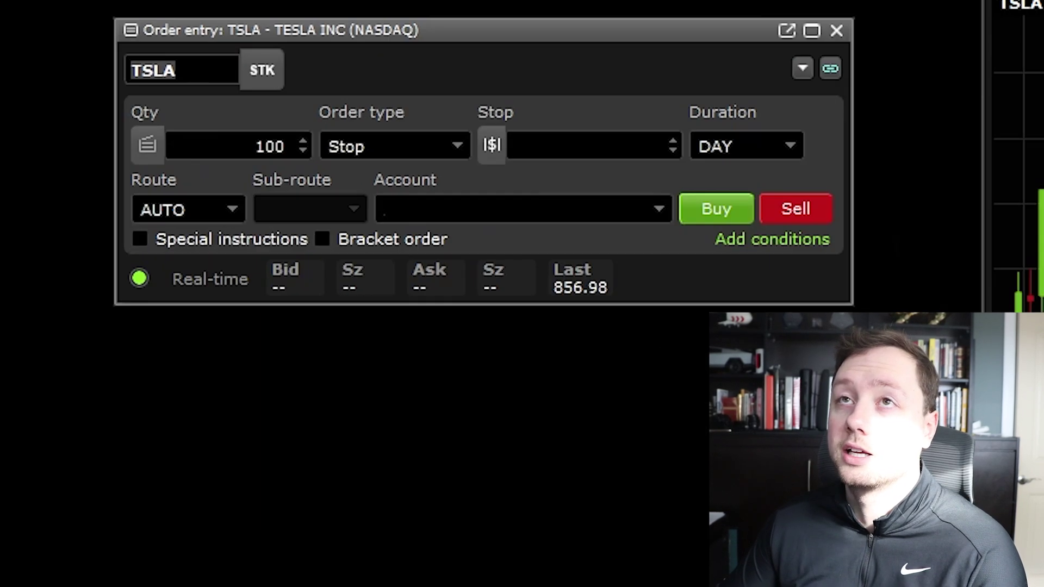
pyautogui.click(189, 76)
pyautogui.write('ASPL')
pyautogui.press('Return')
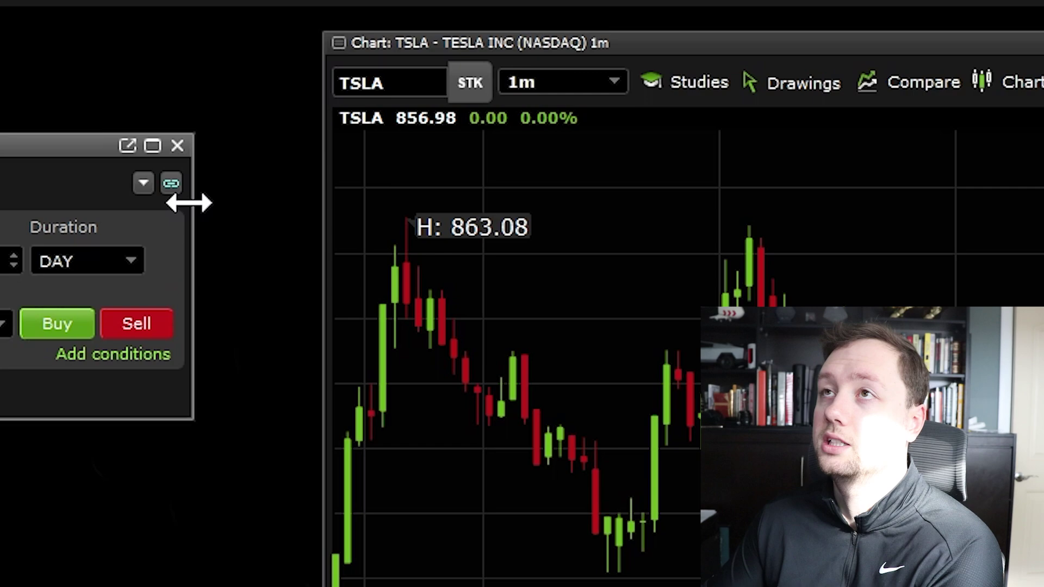
pyautogui.click(913, 81)
pyautogui.click(949, 158)
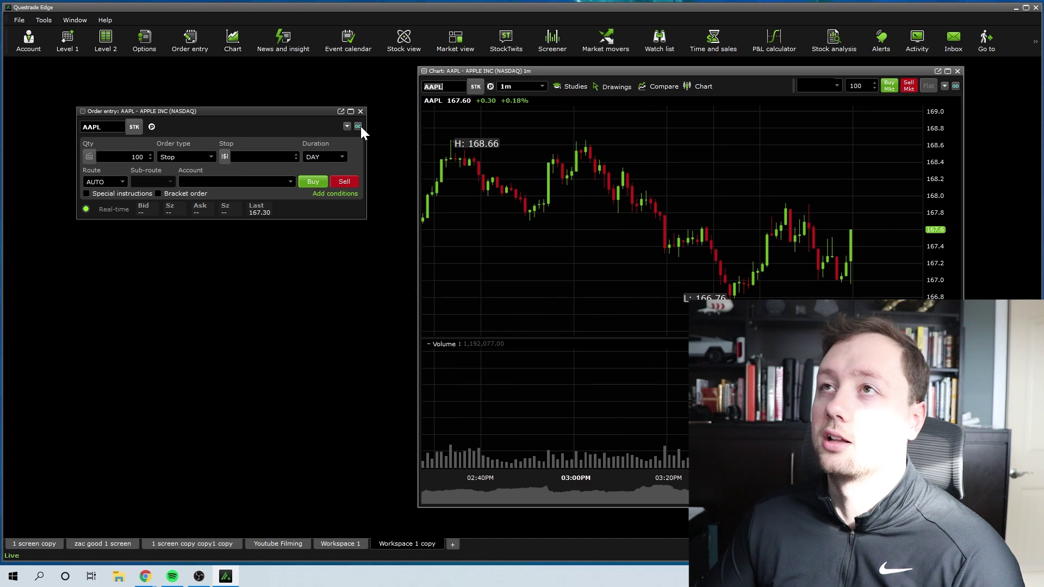
pyautogui.click(358, 126)
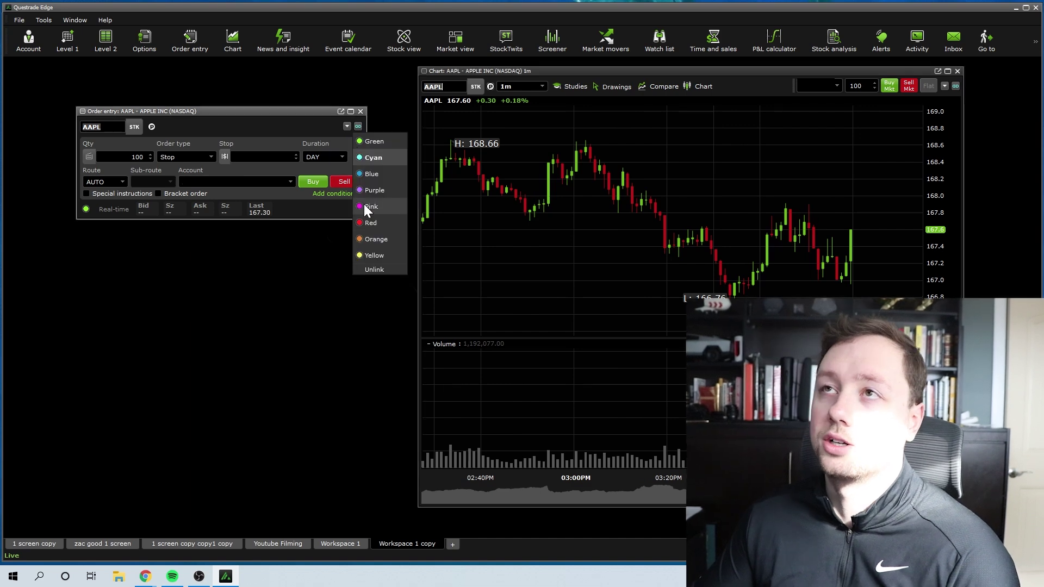
# Drag the AAPL chart window beside the Order entry panel and nudge it into position.
pyautogui.click(296, 138)
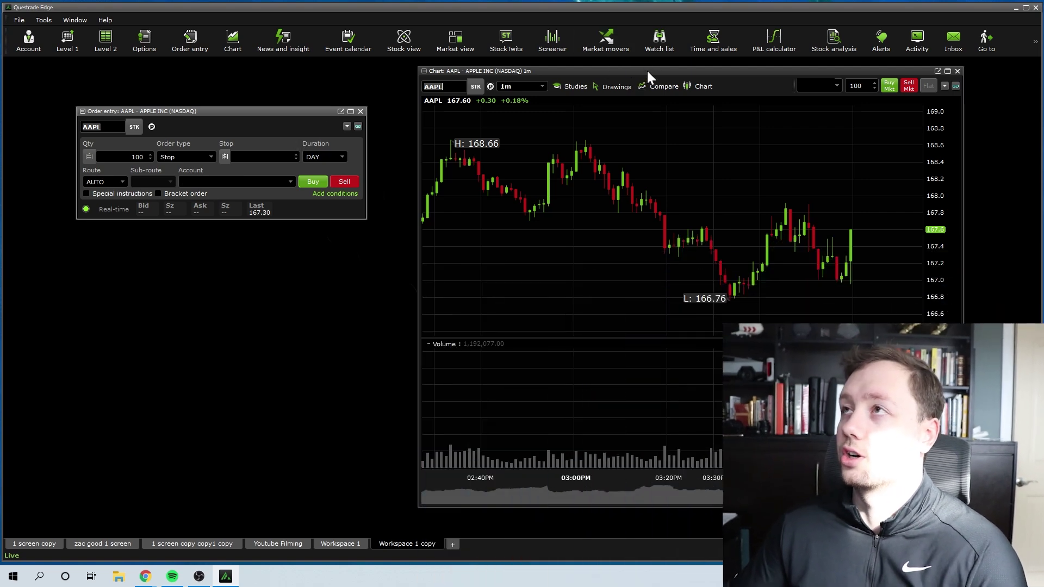
pyautogui.moveTo(647, 69)
pyautogui.mouseDown()
pyautogui.moveTo(949, 71)
pyautogui.moveTo(620, 73)
pyautogui.moveTo(641, 80)
pyautogui.mouseUp()
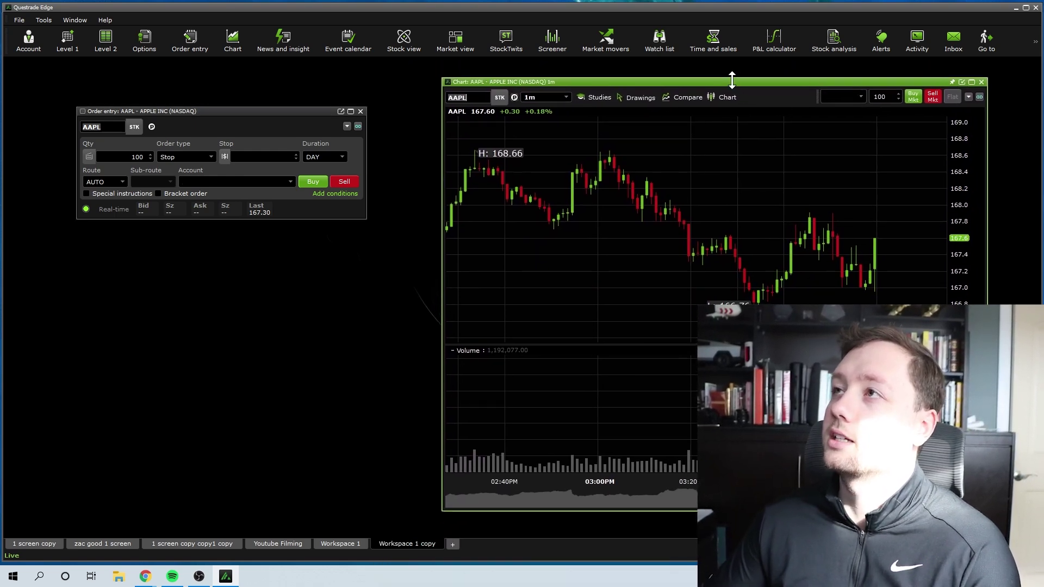
pyautogui.moveTo(740, 76); pyautogui.dragTo(713, 76)
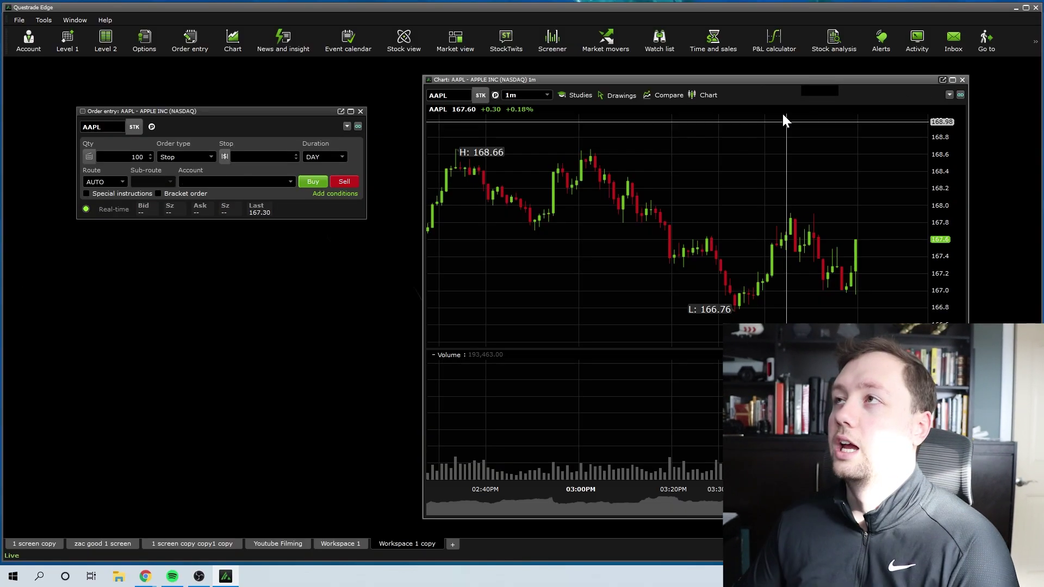
pyautogui.moveTo(800, 80); pyautogui.dragTo(797, 67)
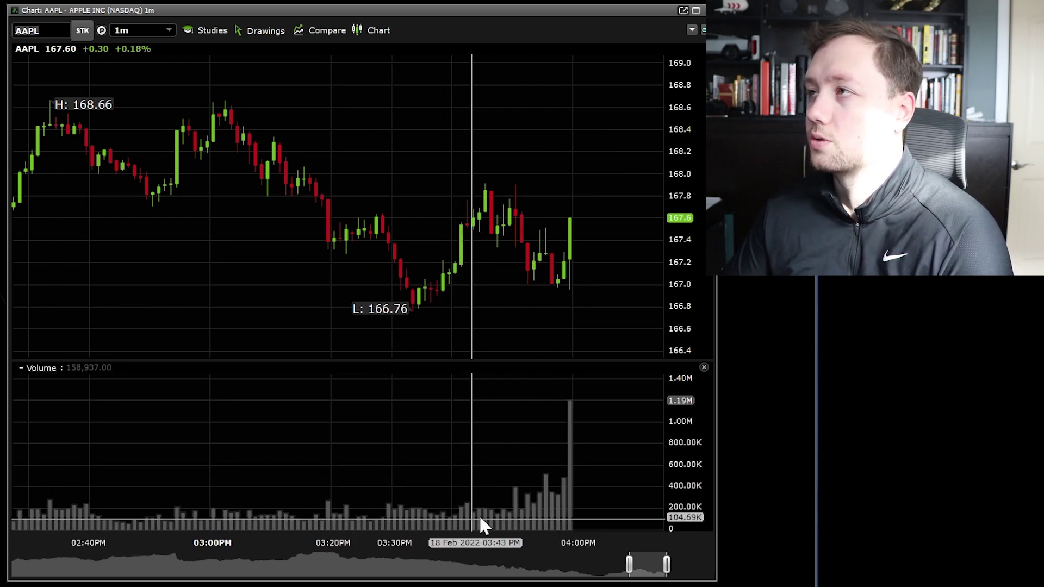
# Tick Match tick for the Volume study's lines and shrink the Volume pane below the price chart.
pyautogui.rightClick(557, 511)
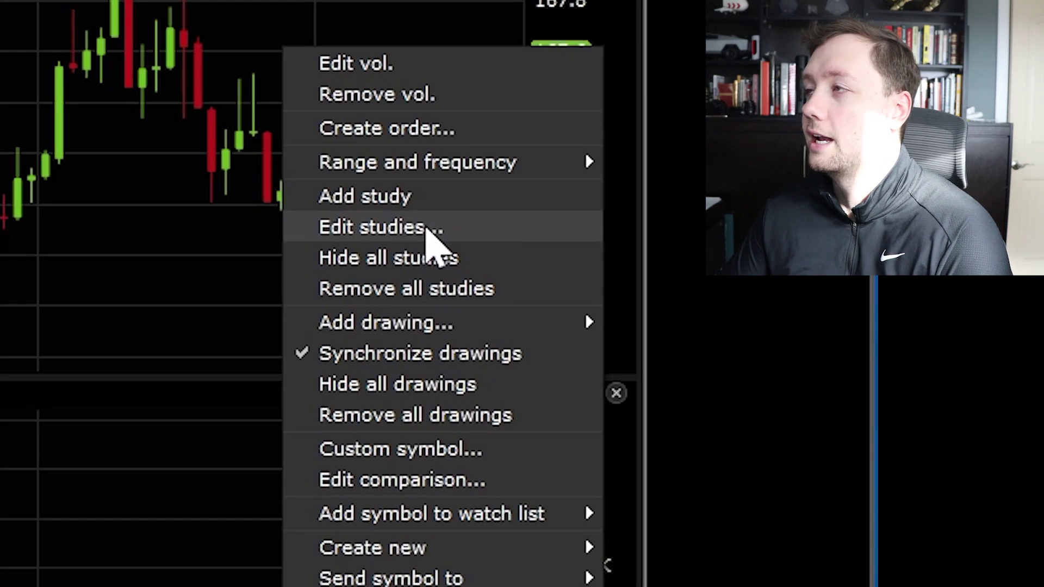
pyautogui.click(427, 228)
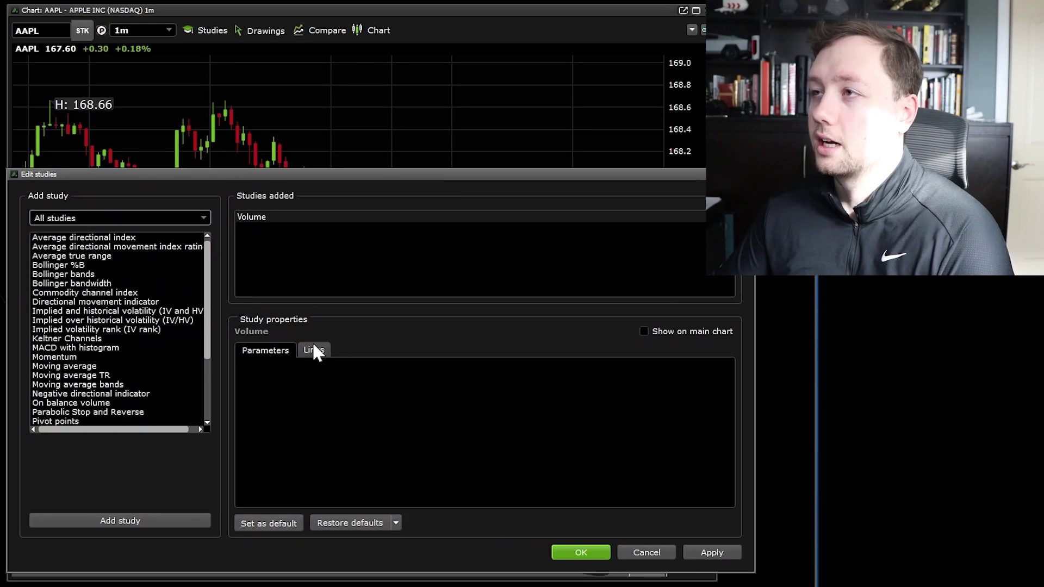
pyautogui.click(314, 351)
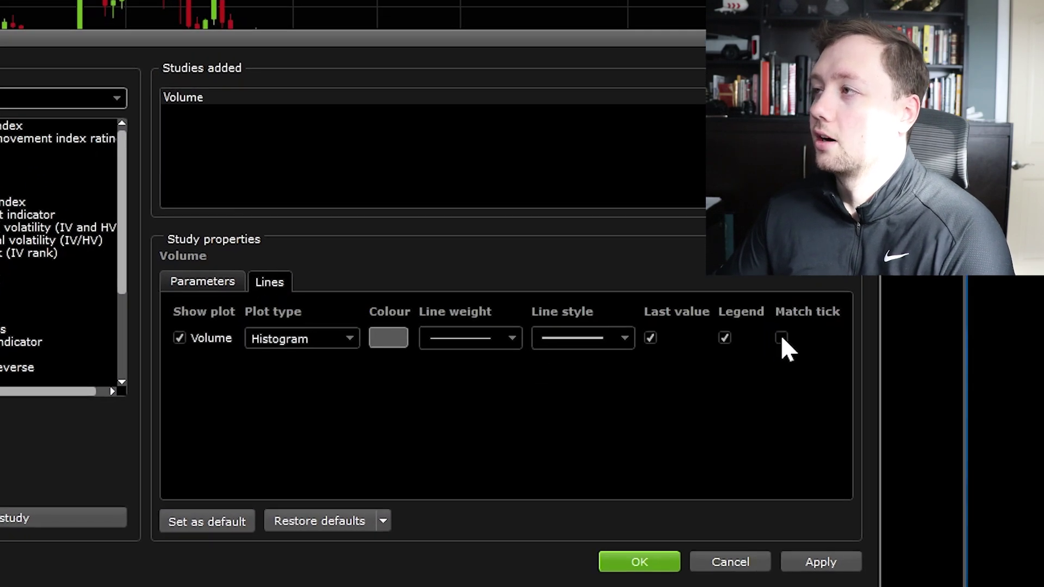
pyautogui.click(781, 337)
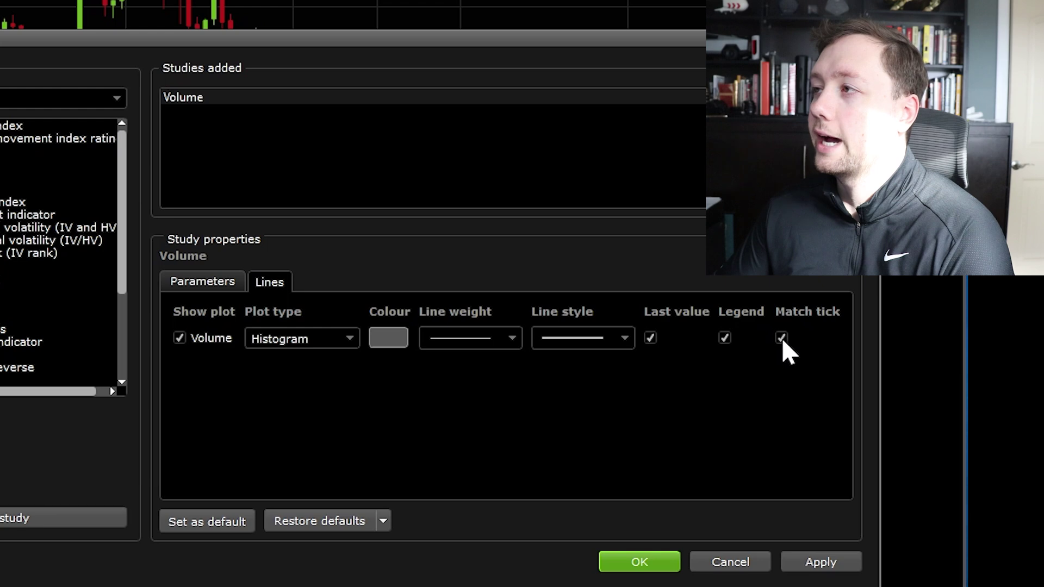
pyautogui.click(642, 563)
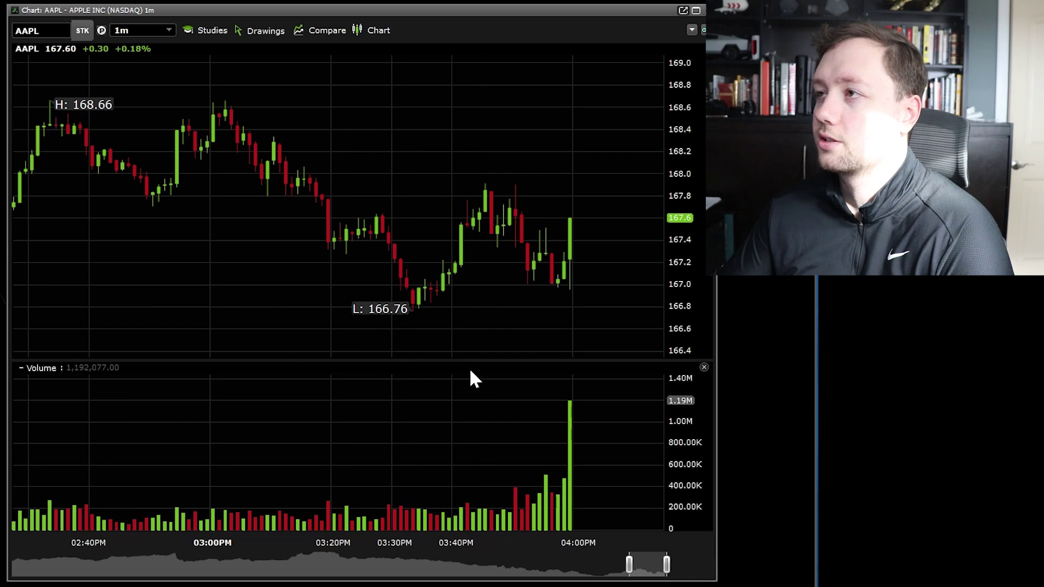
pyautogui.moveTo(470, 361); pyautogui.dragTo(471, 455)
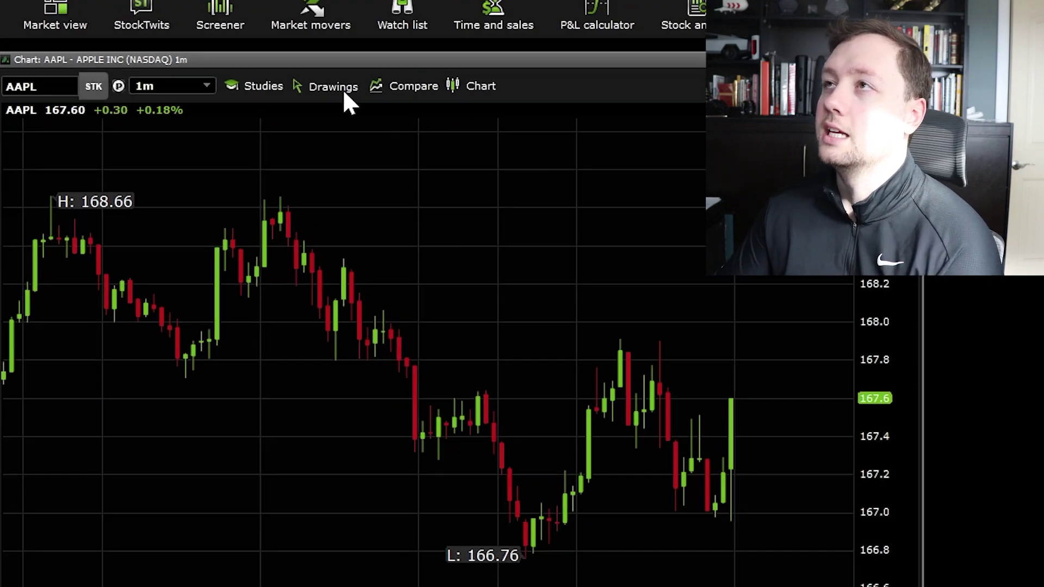
# Add MACD with histogram (12, 26, 9) and Relative strength index (14) studies from Trend indicators.
pyautogui.click(320, 150)
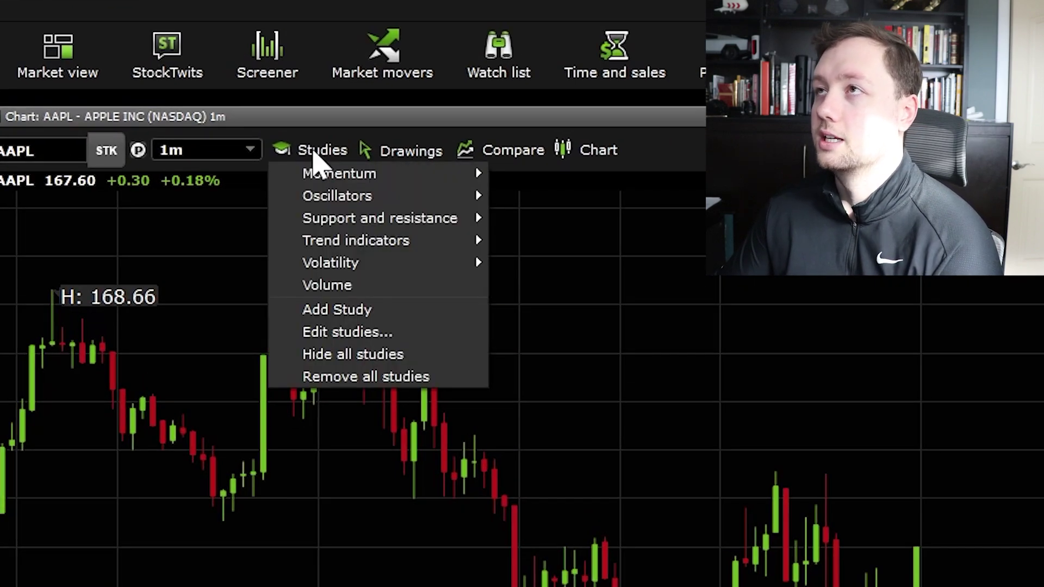
pyautogui.moveTo(420, 242)
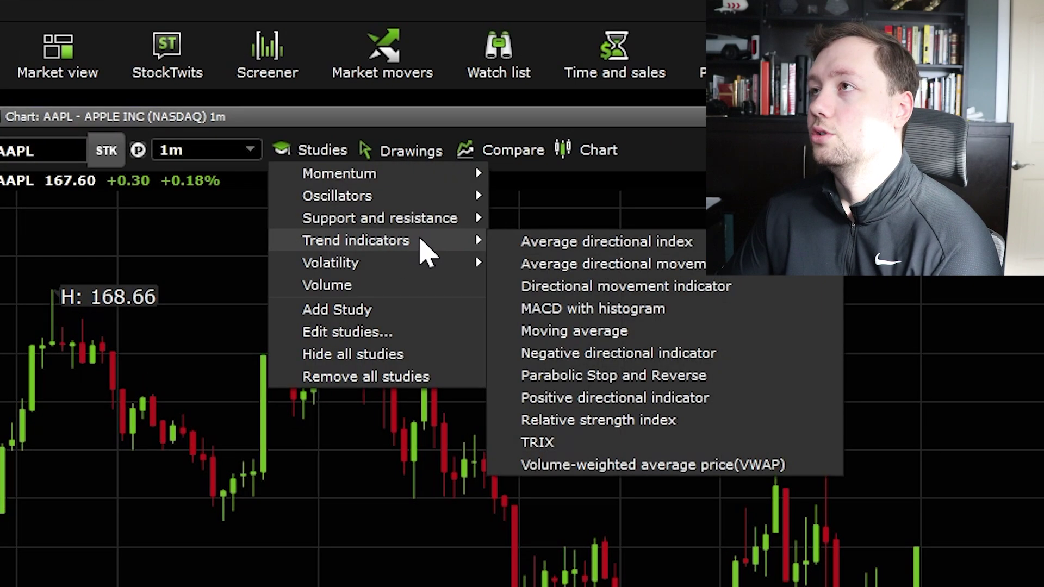
pyautogui.click(625, 310)
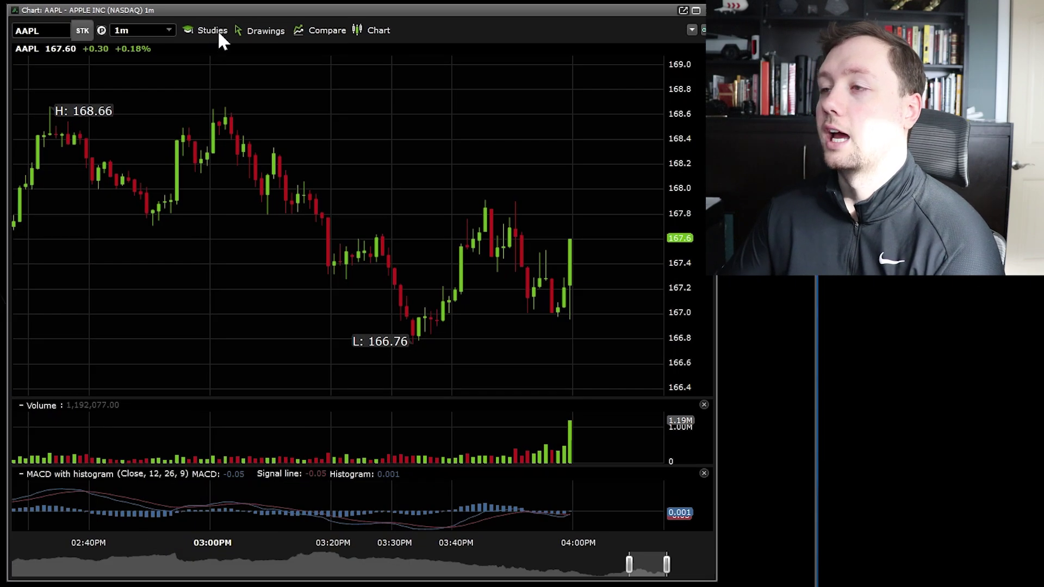
pyautogui.click(218, 33)
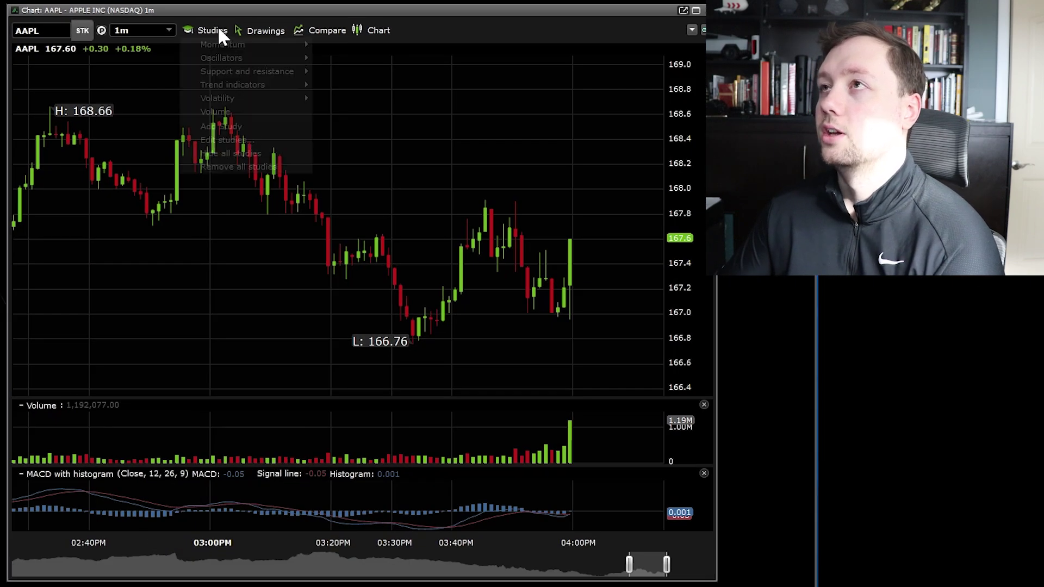
pyautogui.moveTo(240, 91)
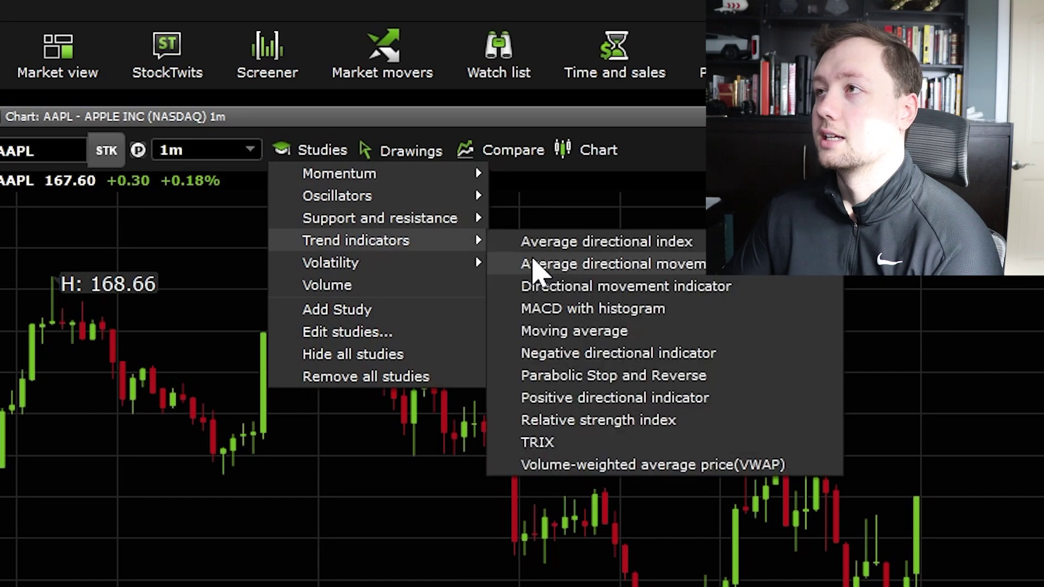
pyautogui.click(606, 425)
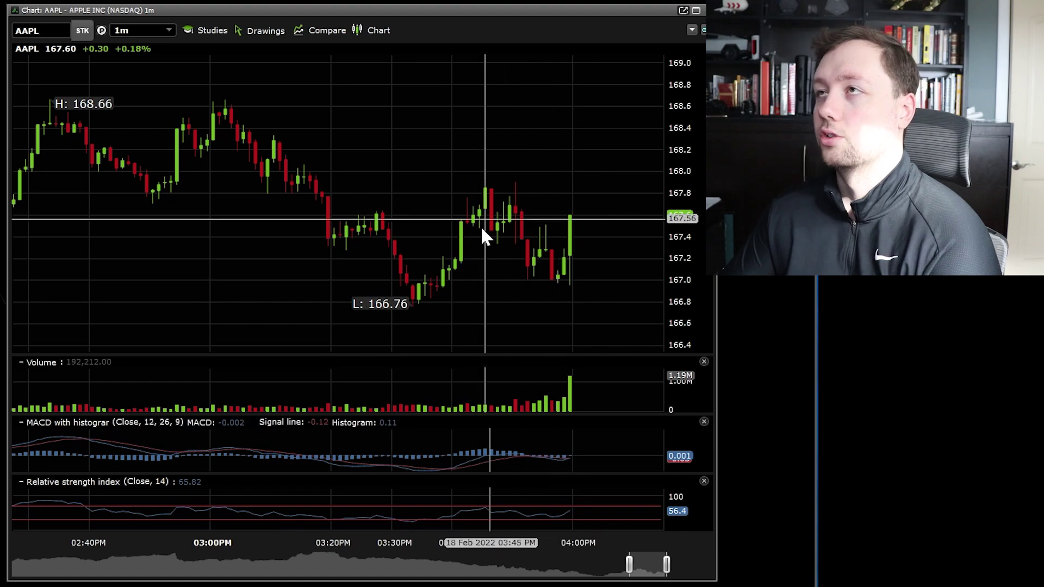
# Show the whole day, then draw two parallel downward trend lines from 170.54 past 166.19.
pyautogui.moveTo(630, 567); pyautogui.dragTo(494, 571)
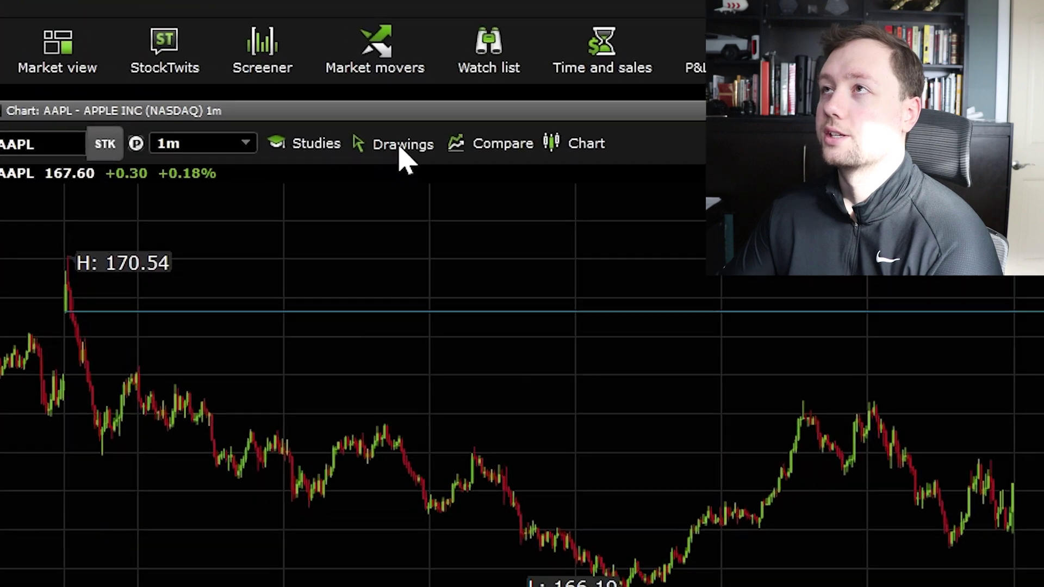
pyautogui.click(262, 31)
pyautogui.click(414, 223)
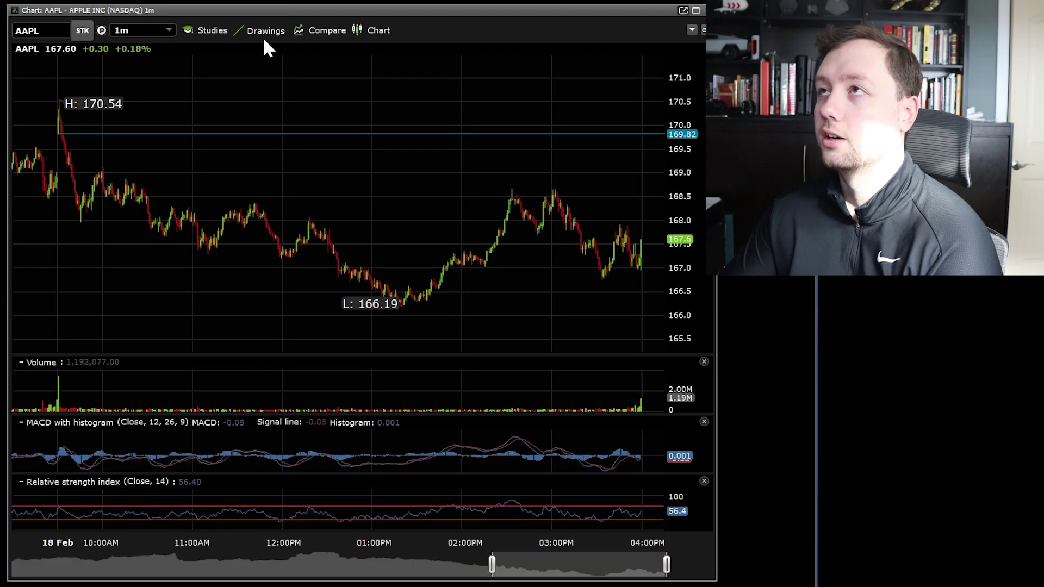
pyautogui.click(264, 34)
pyautogui.click(275, 94)
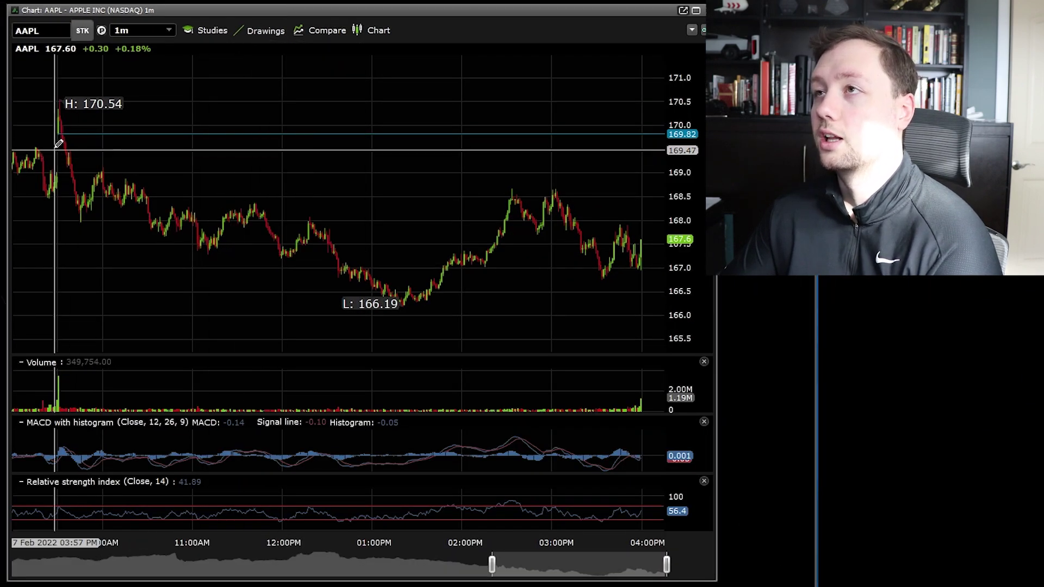
pyautogui.moveTo(123, 157)
pyautogui.mouseDown()
pyautogui.moveTo(408, 227)
pyautogui.moveTo(437, 251)
pyautogui.mouseUp()
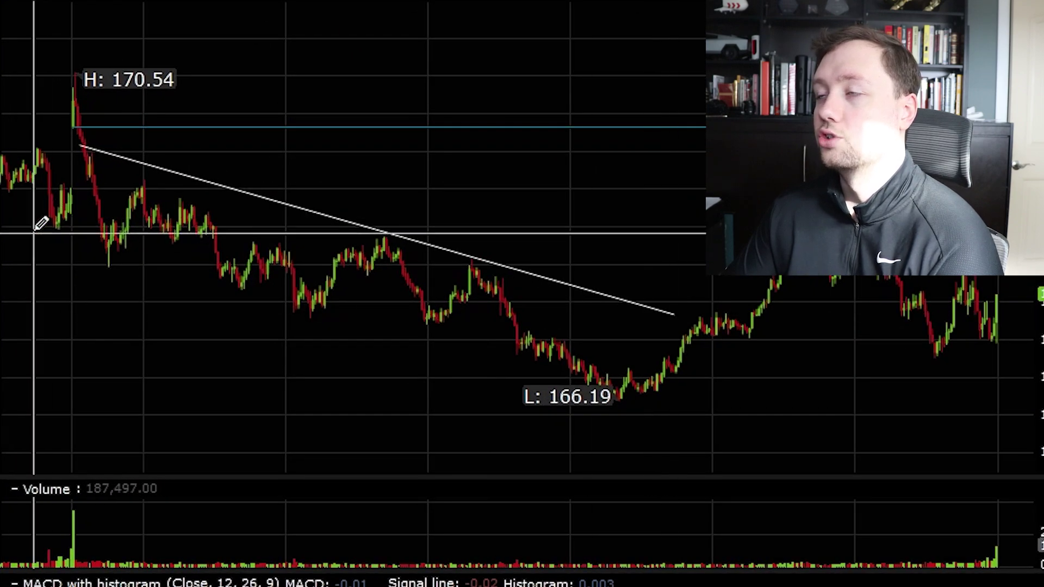
pyautogui.moveTo(35, 231); pyautogui.dragTo(671, 408)
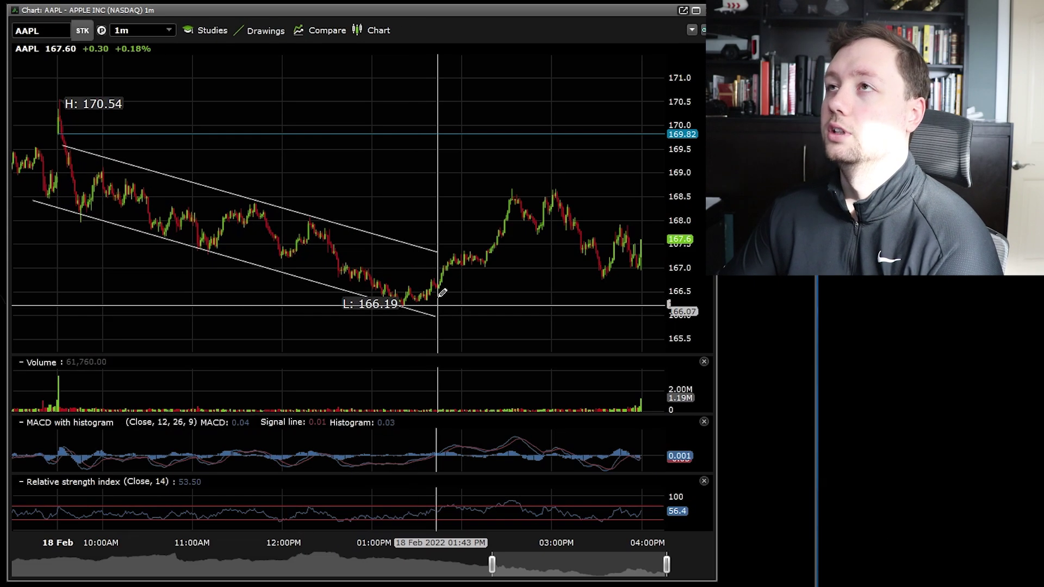
# Place a price line at 168.67 with Extend price line to right ticked.
pyautogui.click(266, 31)
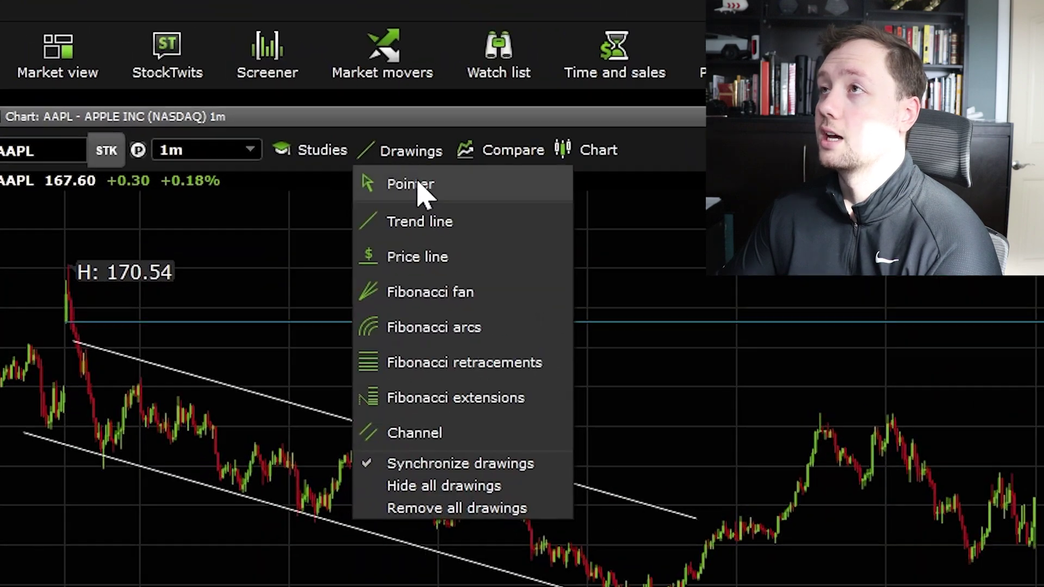
pyautogui.click(425, 260)
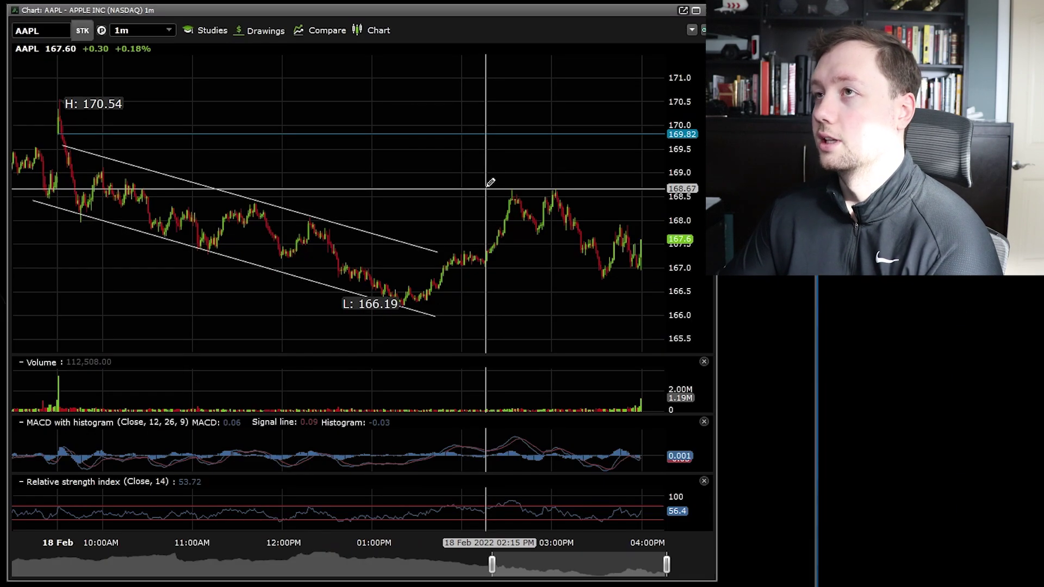
pyautogui.click(489, 187)
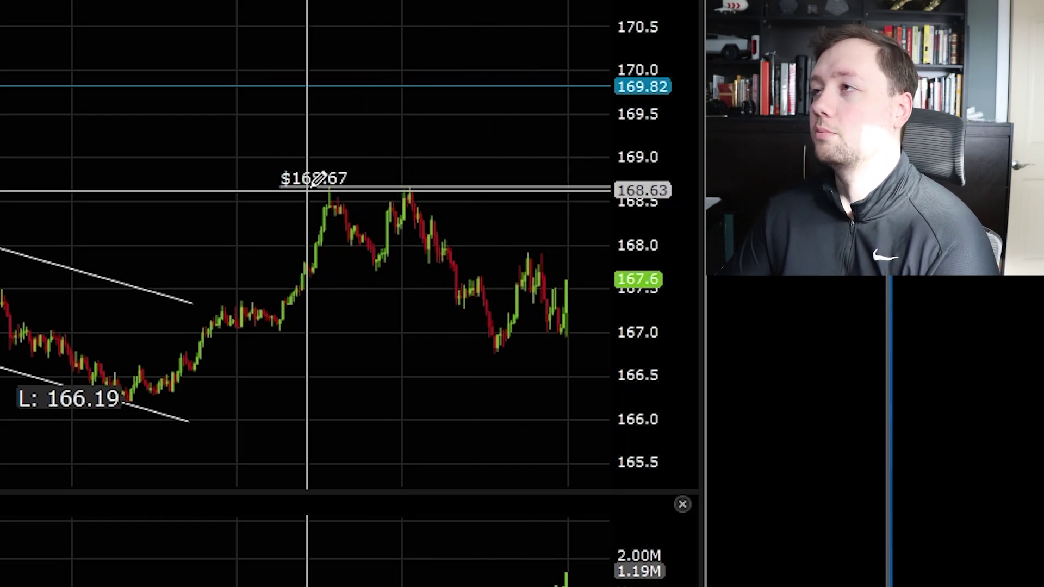
pyautogui.rightClick(423, 185)
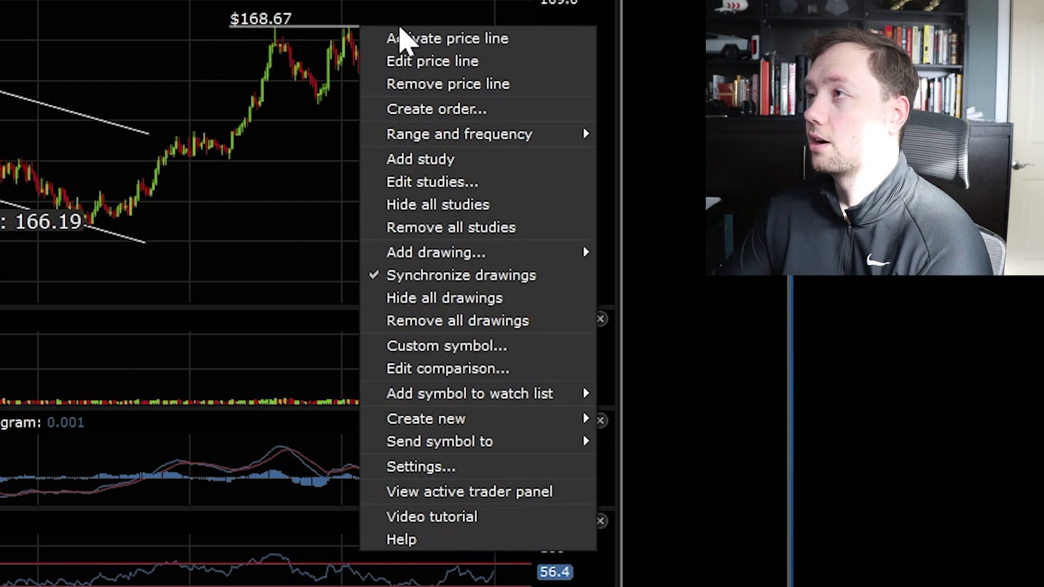
pyautogui.press('Escape')
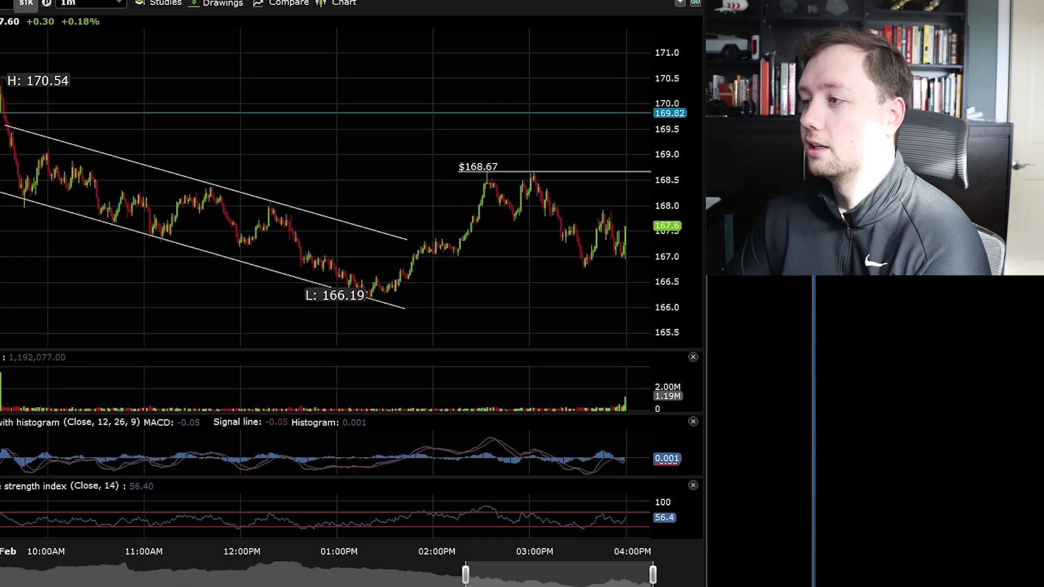
pyautogui.moveTo(449, 224); pyautogui.dragTo(494, 155)
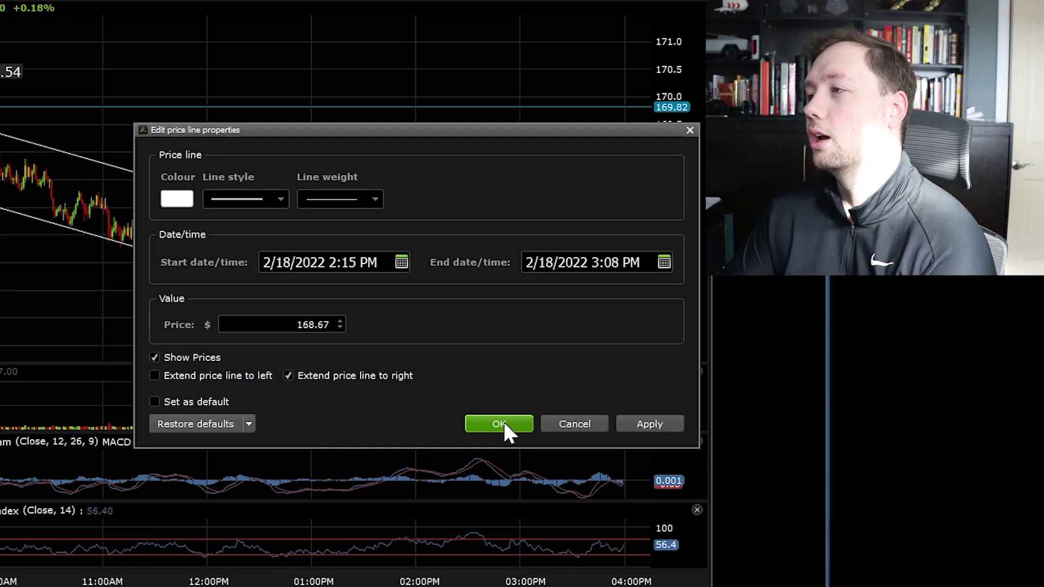
pyautogui.click(457, 444)
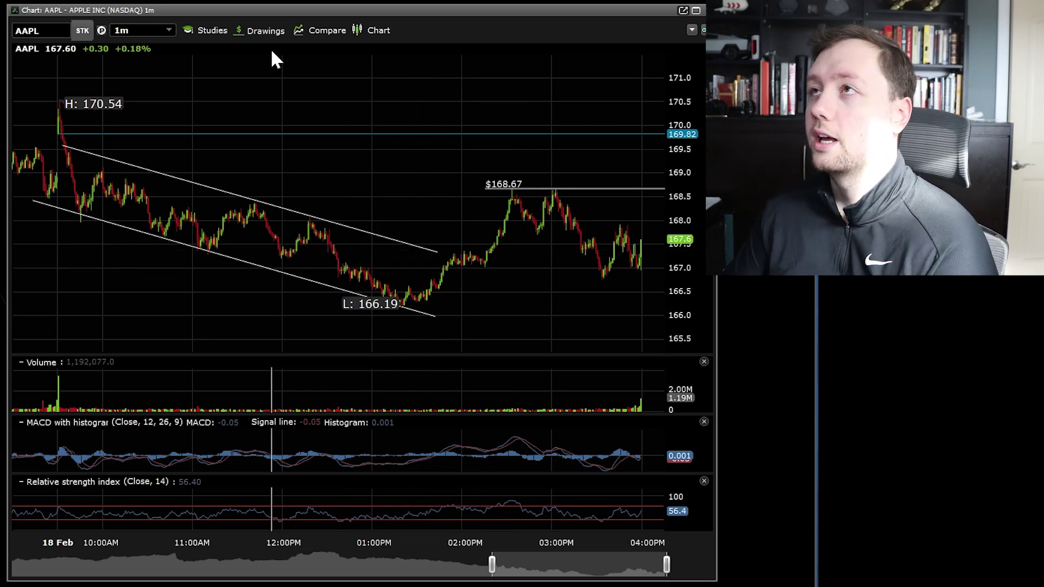
# Add a 20-period simple moving average of closes and bring up the chart's context menu.
pyautogui.click(268, 31)
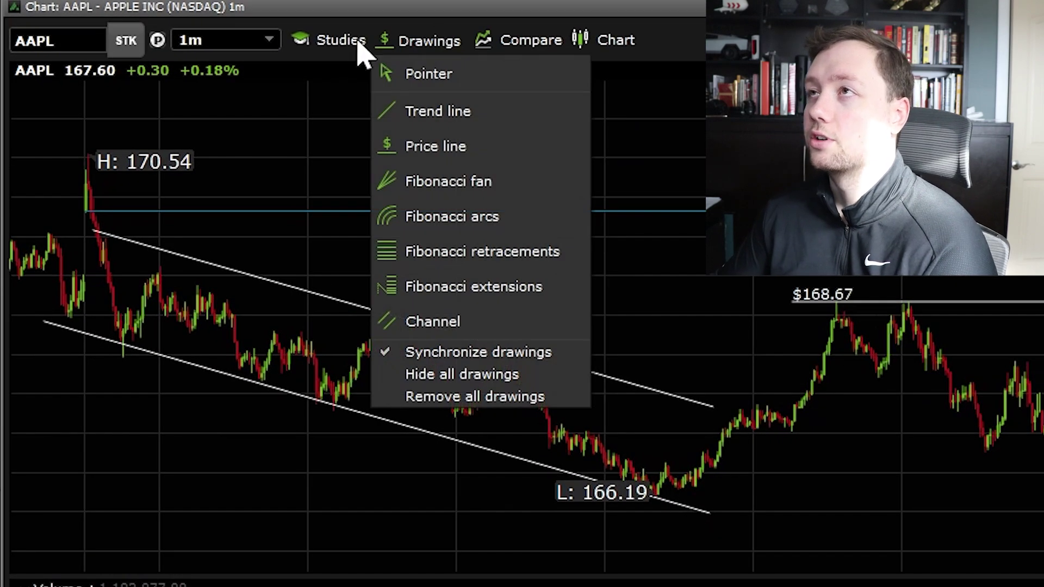
pyautogui.click(337, 40)
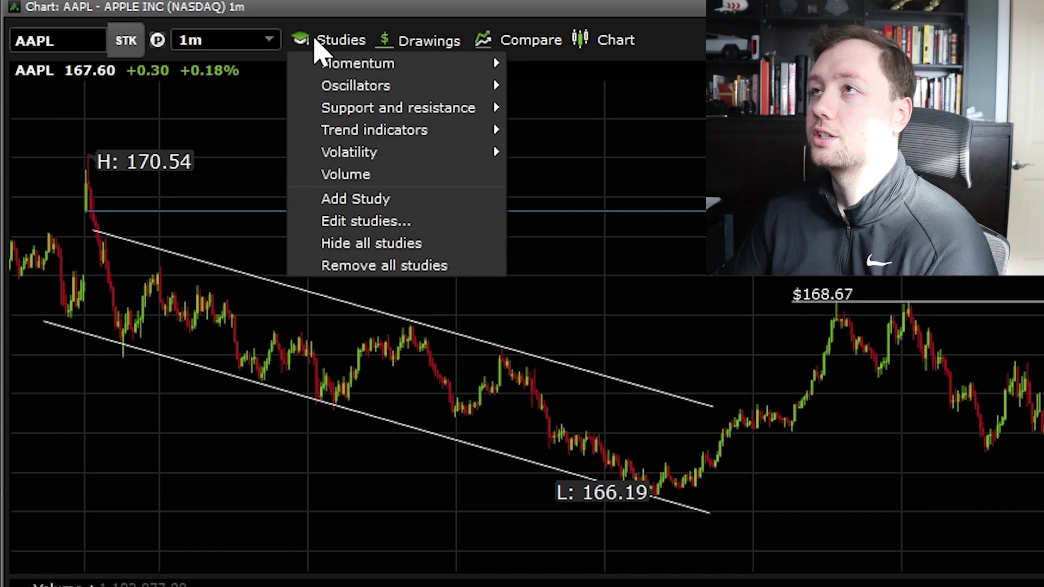
pyautogui.moveTo(456, 134)
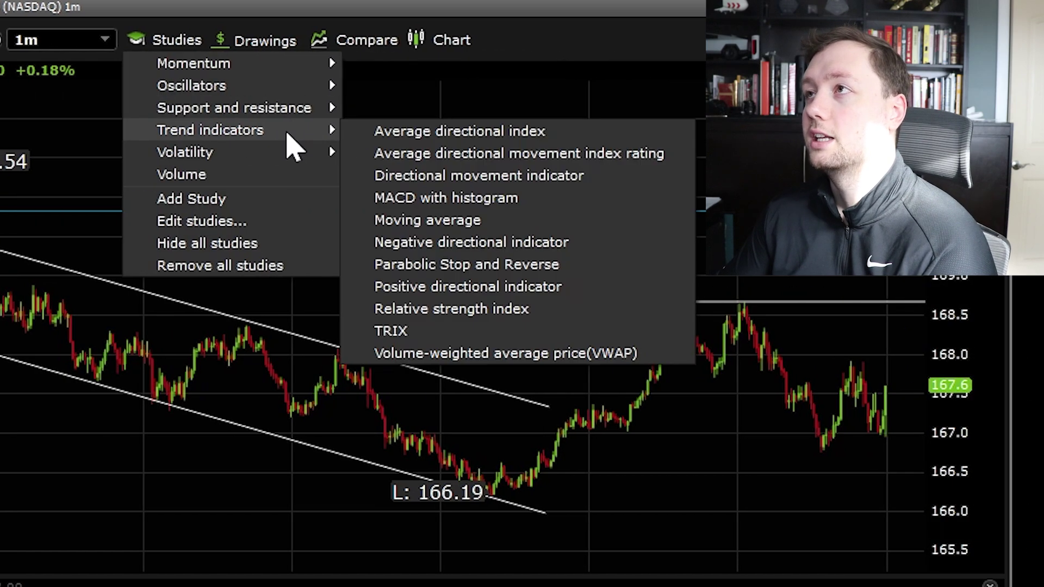
pyautogui.click(443, 221)
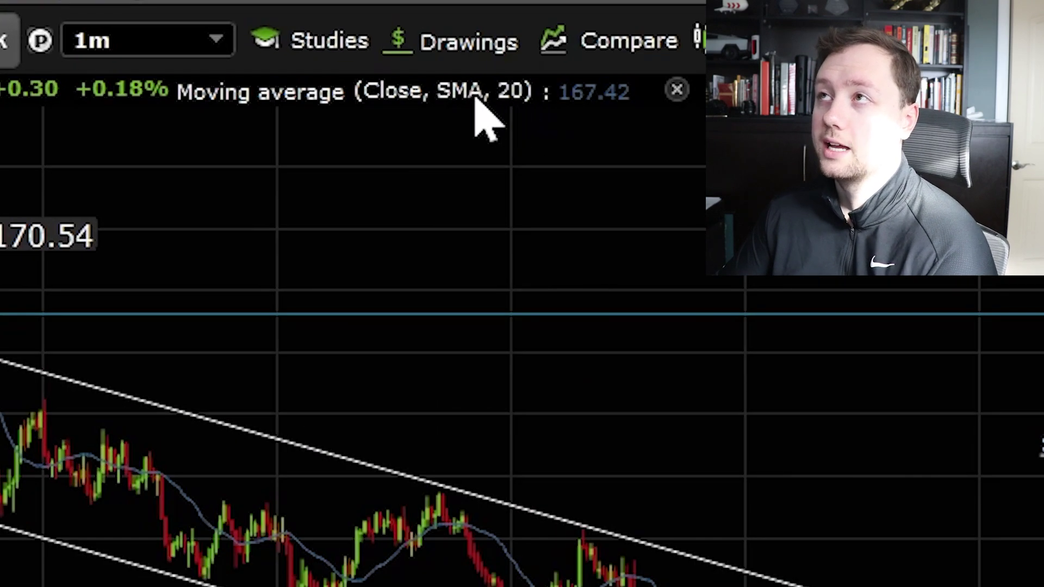
pyautogui.rightClick(515, 104)
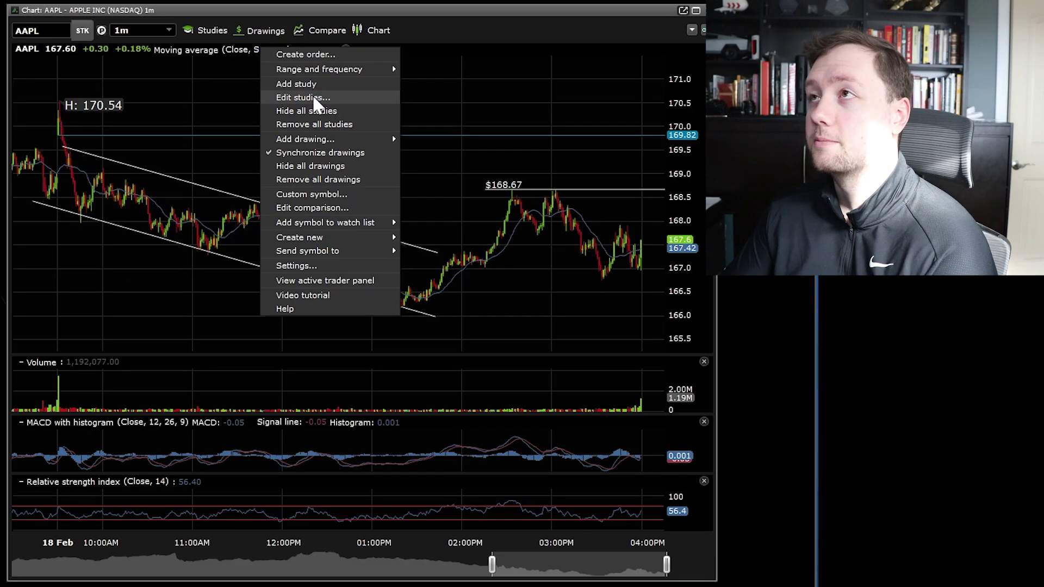
# Switch the 20-period Close moving average study to EMA, then view the MACD with histogram settings.
pyautogui.click(475, 158)
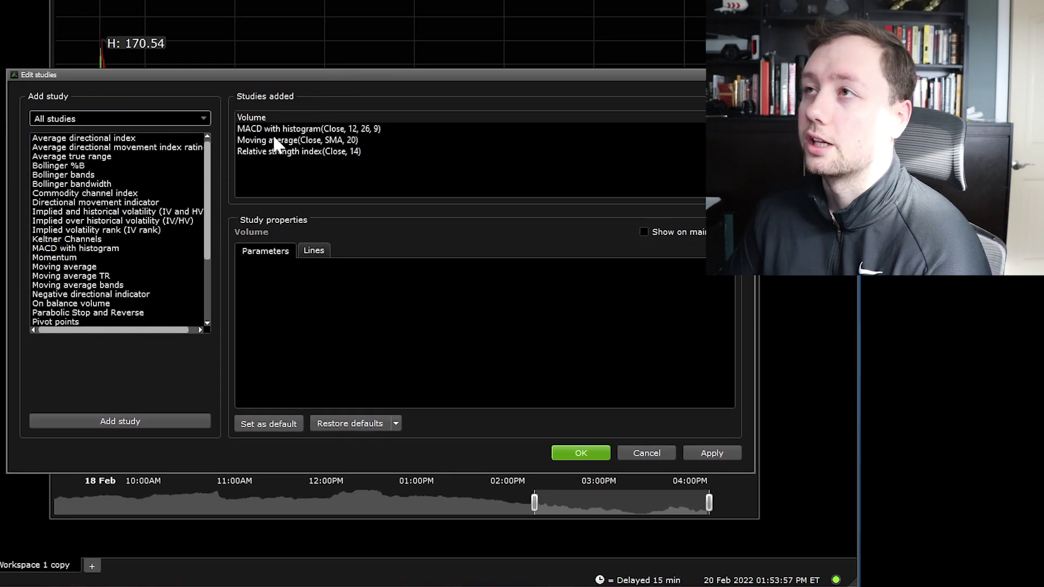
pyautogui.click(274, 139)
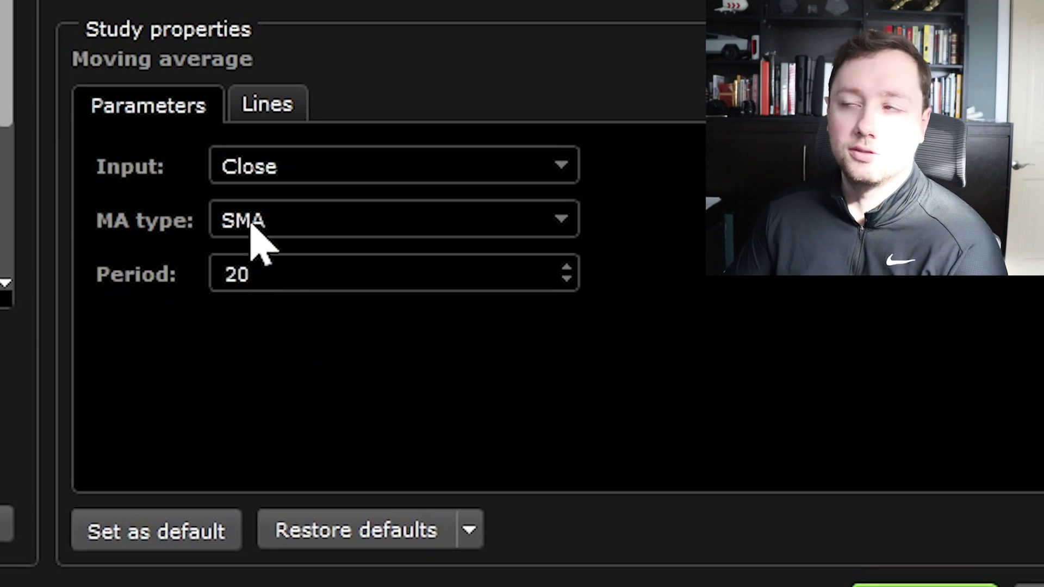
pyautogui.click(288, 169)
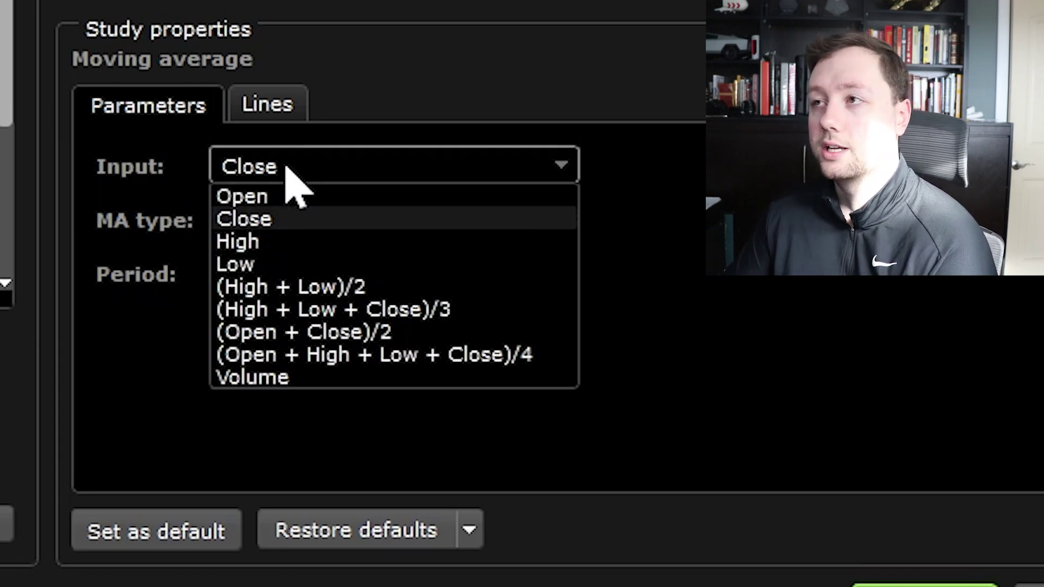
pyautogui.click(269, 221)
pyautogui.click(303, 227)
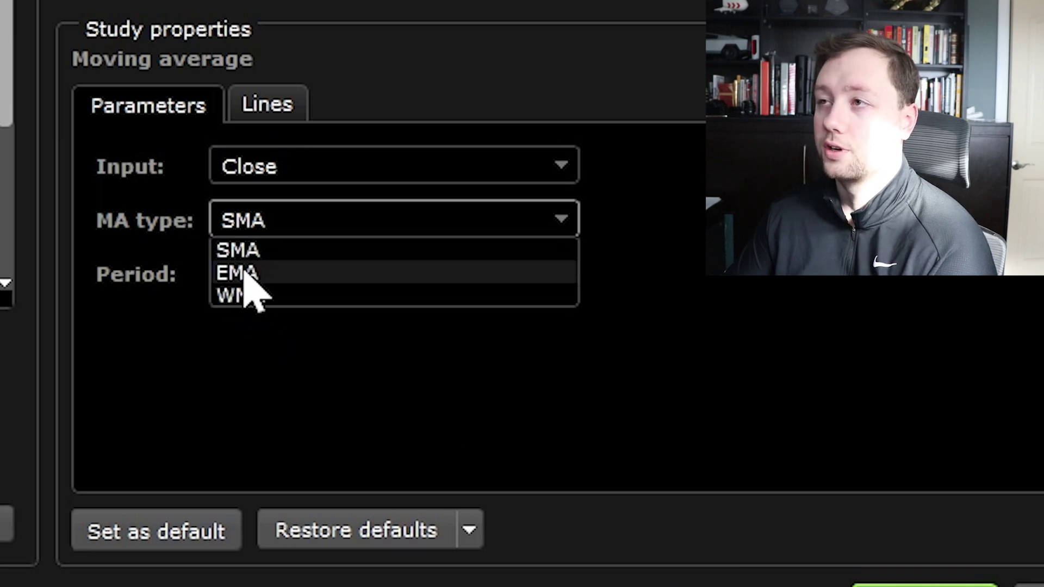
pyautogui.click(239, 272)
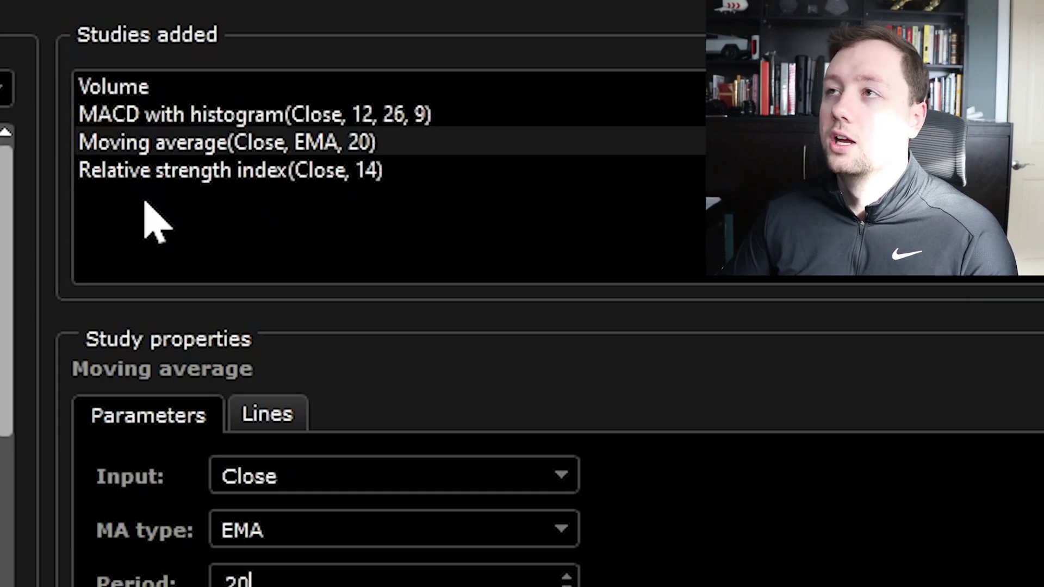
pyautogui.click(139, 116)
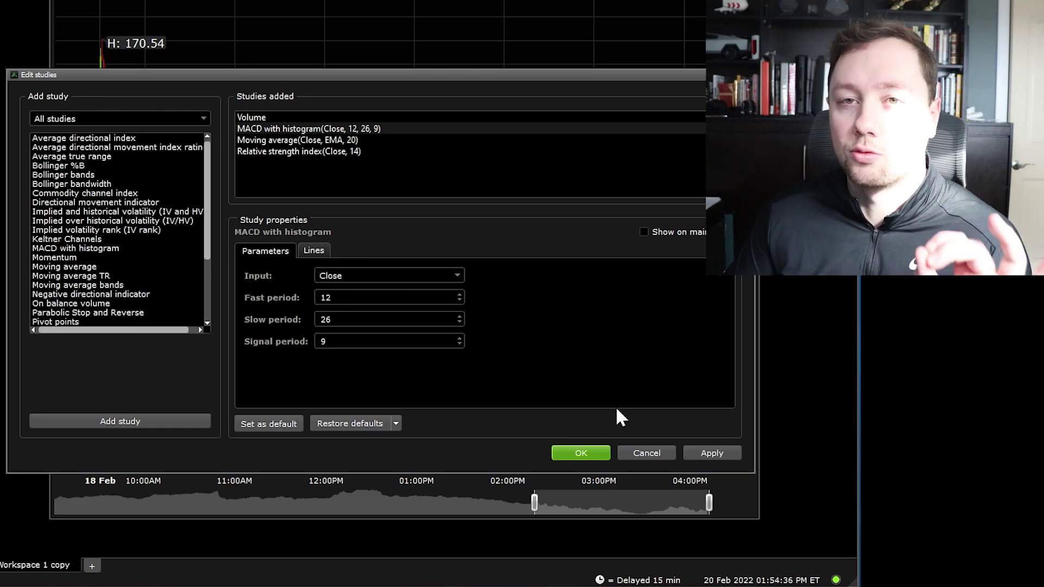
# Apply the study changes and open a Market view watch list, enlarged to show TQQQ and SQQQ.
pyautogui.click(598, 452)
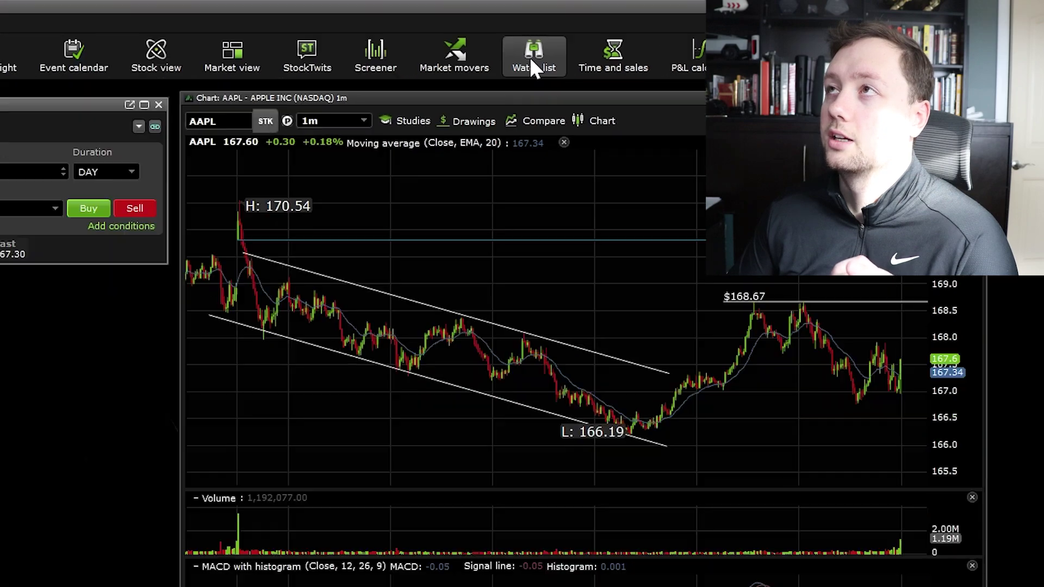
pyautogui.click(317, 97)
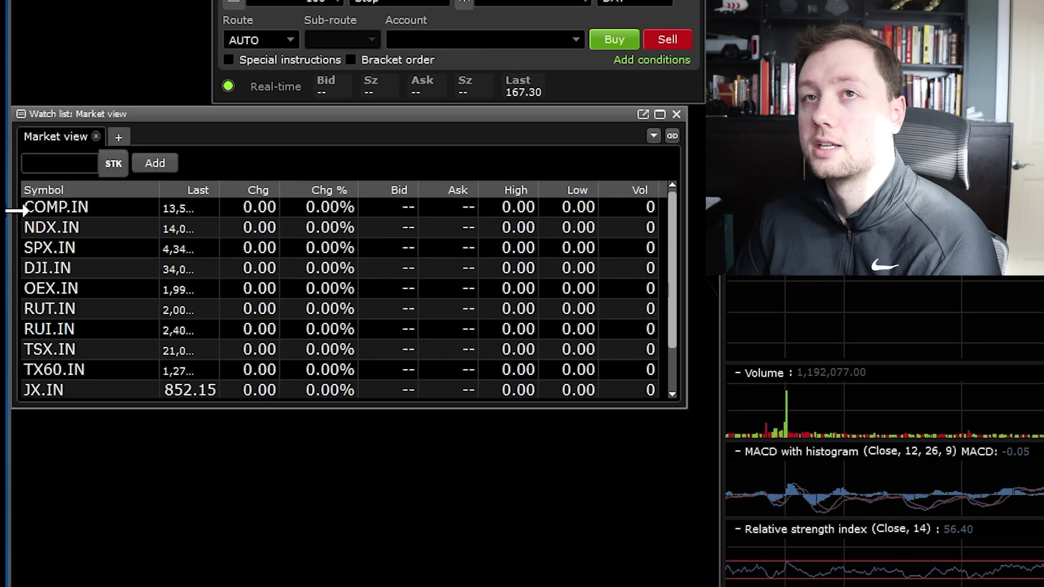
pyautogui.moveTo(15, 211); pyautogui.dragTo(158, 196)
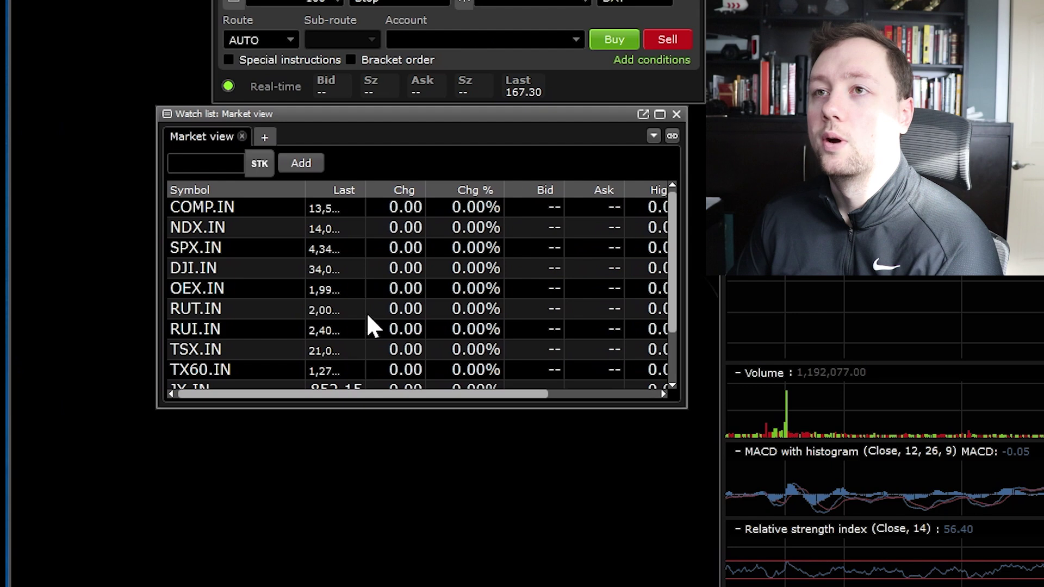
pyautogui.moveTo(548, 405); pyautogui.dragTo(548, 584)
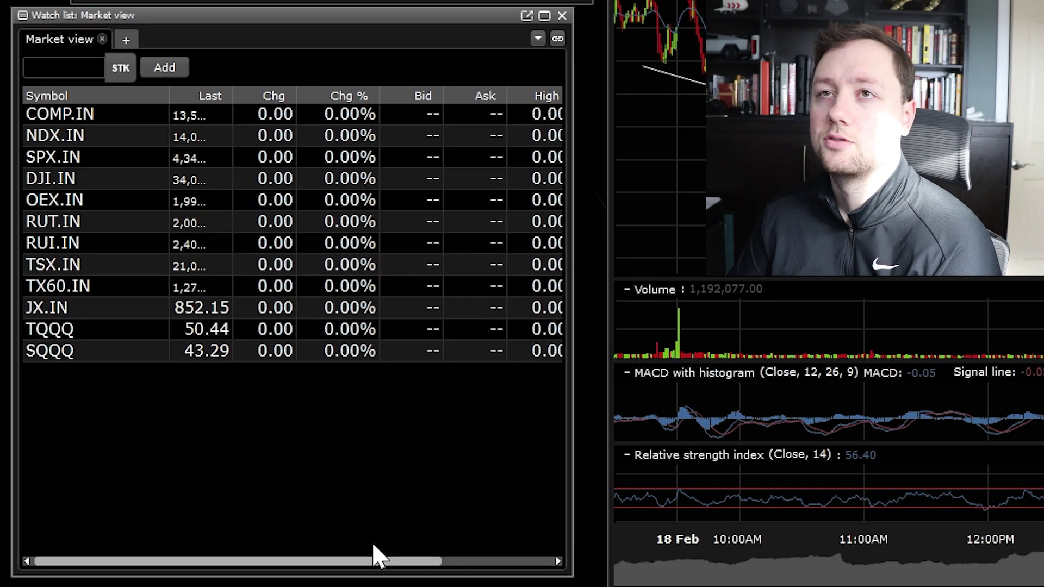
pyautogui.click(72, 115)
pyautogui.click(56, 139)
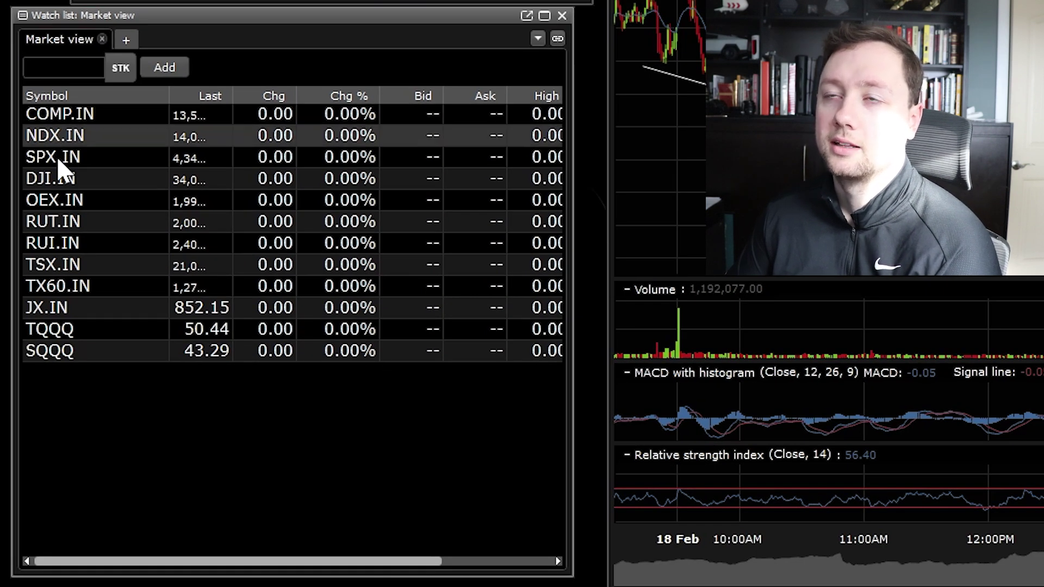
# Link the watch list to the cyan group and load COMP.IN, NDX.IN, SPX.IN, then DJI.IN.
pyautogui.click(557, 38)
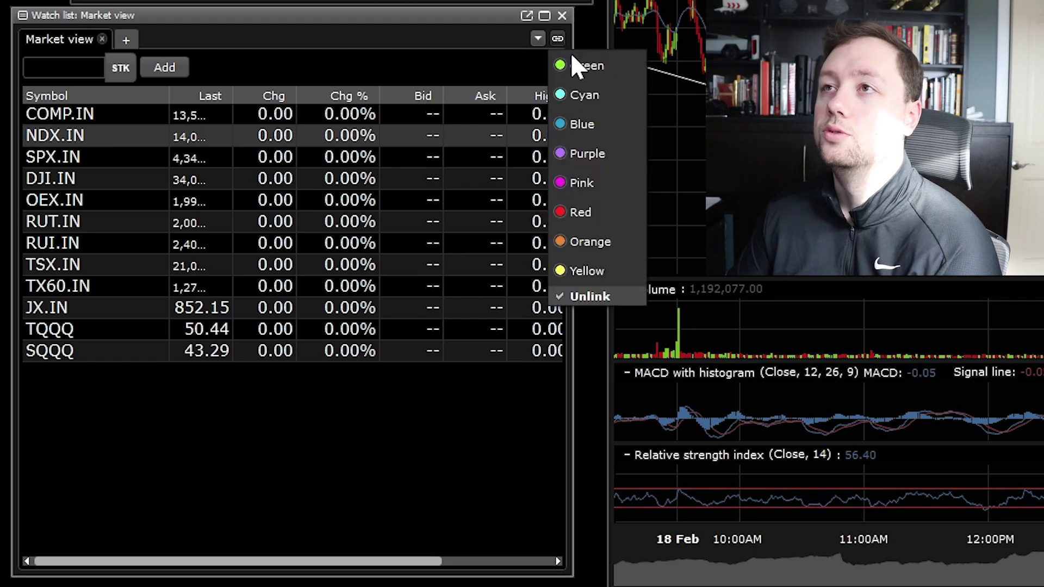
pyautogui.click(588, 95)
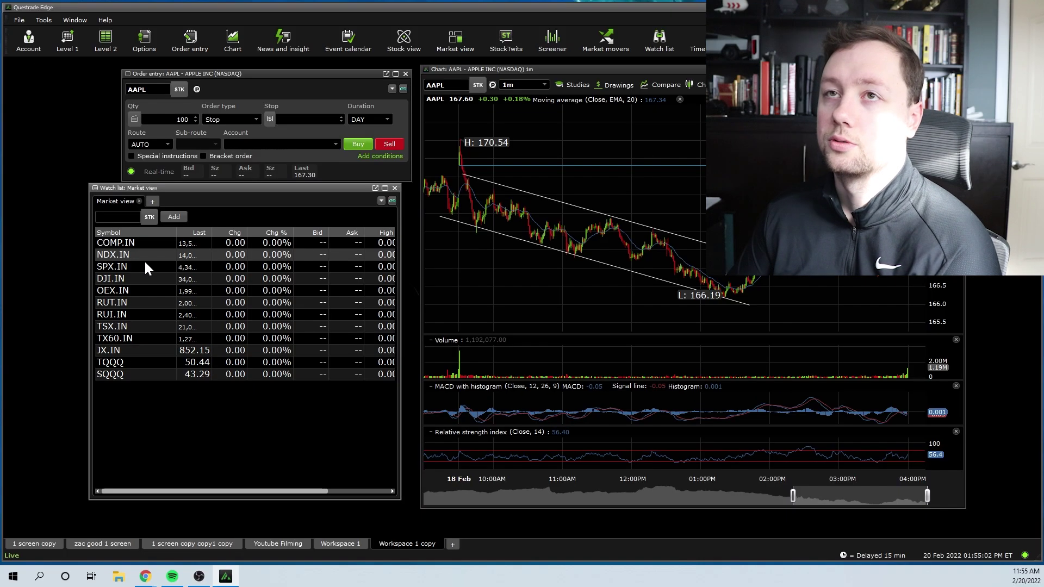
pyautogui.click(117, 245)
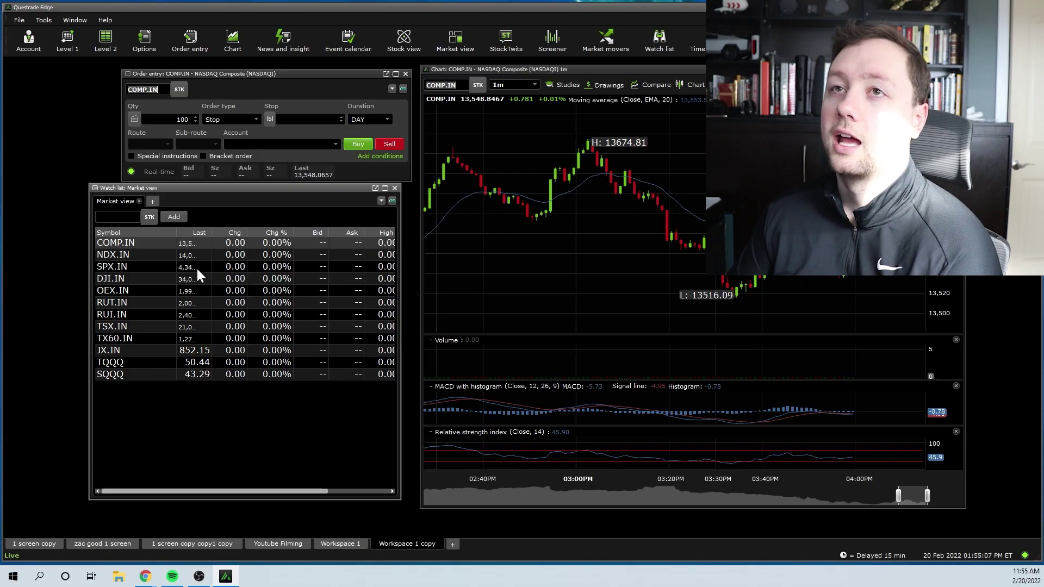
pyautogui.click(129, 255)
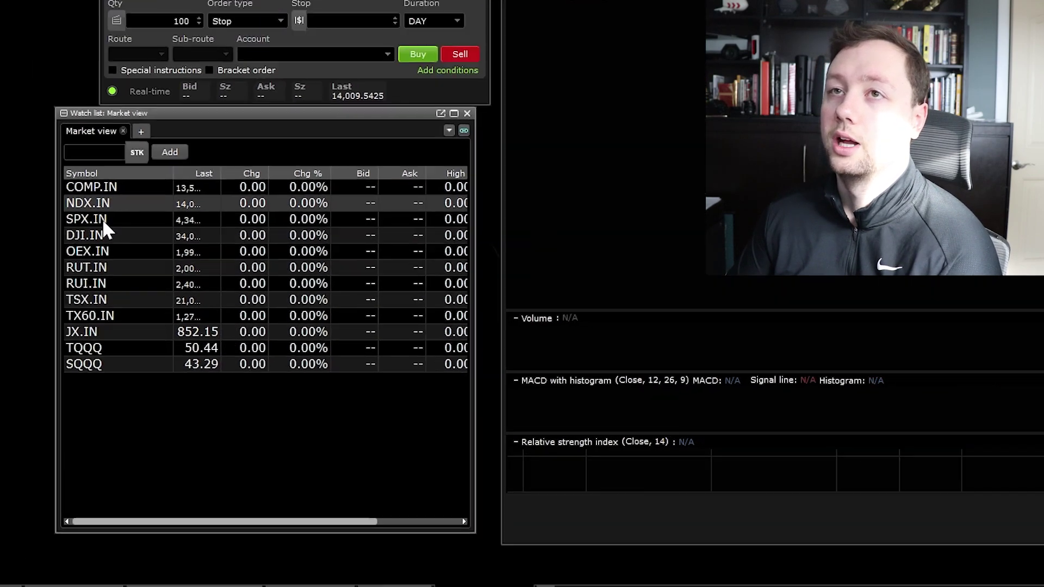
pyautogui.click(122, 267)
pyautogui.click(124, 281)
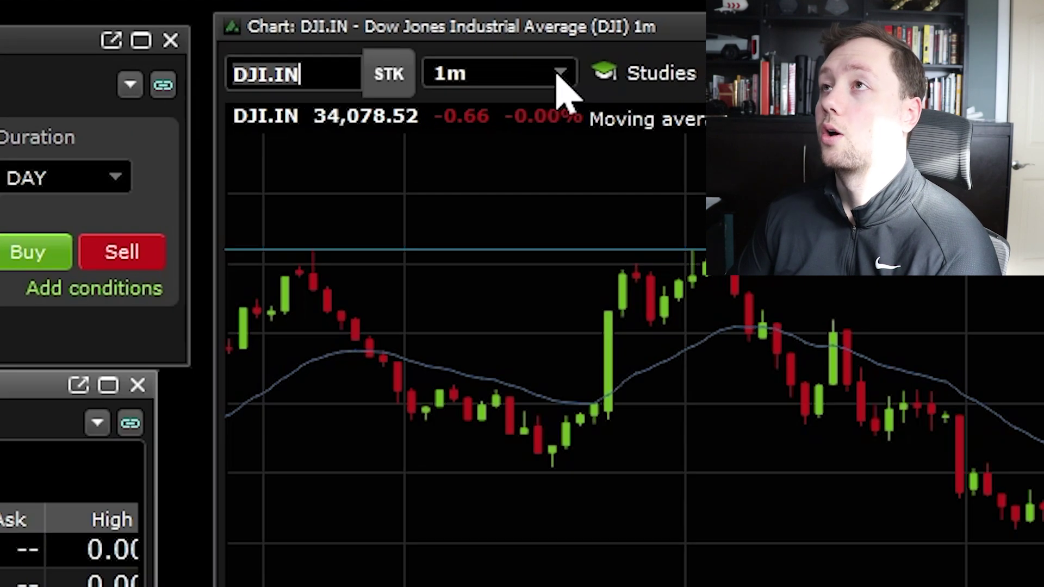
pyautogui.click(534, 88)
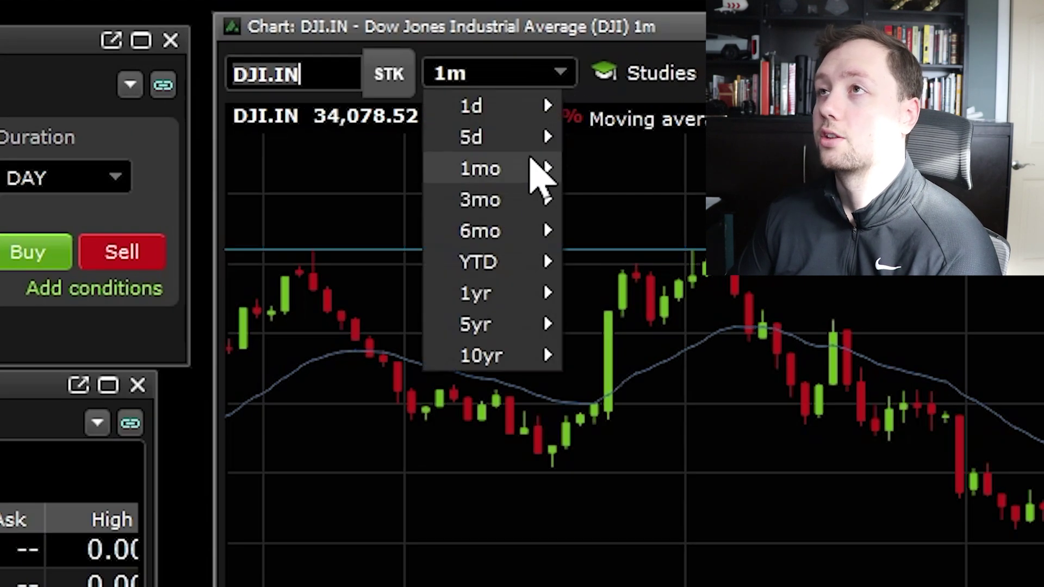
# Set the chart to 6mo of daily candles, pan to earlier months, and return to the Pointer tool.
pyautogui.click(511, 234)
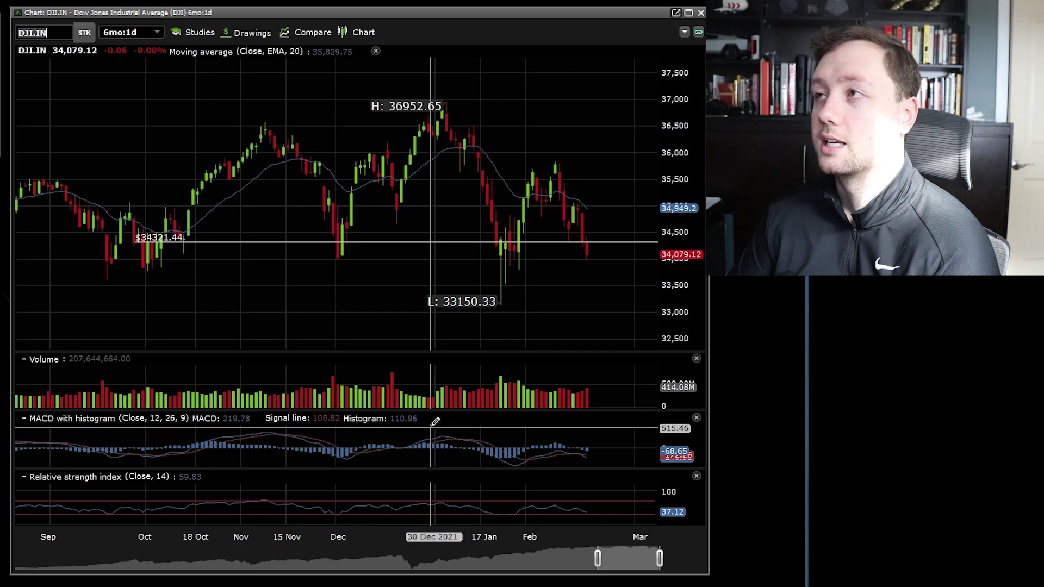
pyautogui.moveTo(196, 272); pyautogui.dragTo(397, 268)
pyautogui.scroll(-5, 517, 285)
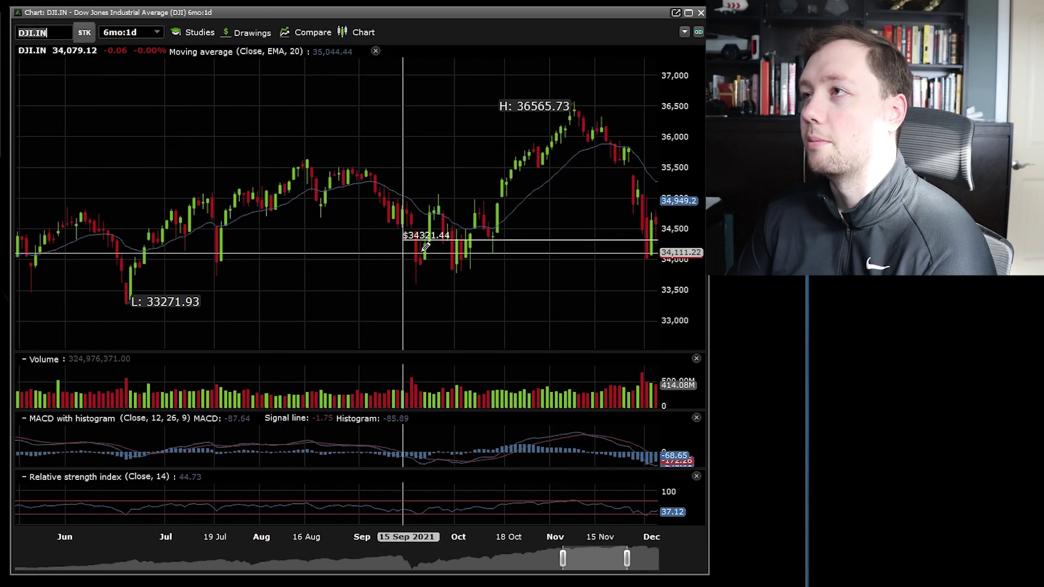
pyautogui.moveTo(100, 308); pyautogui.dragTo(550, 298)
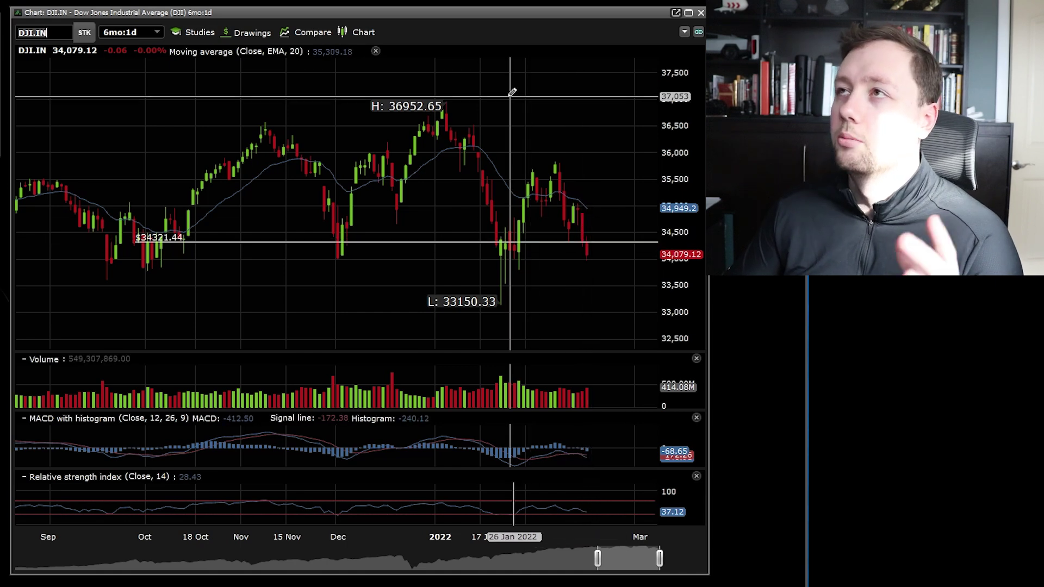
pyautogui.scroll(5, 81, 237)
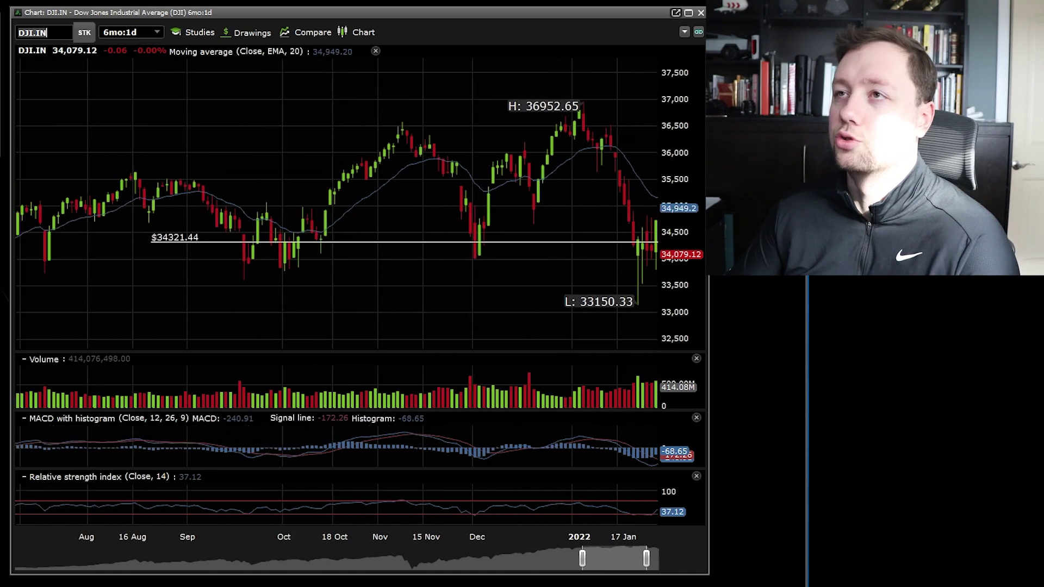
pyautogui.scroll(-5, 606, 217)
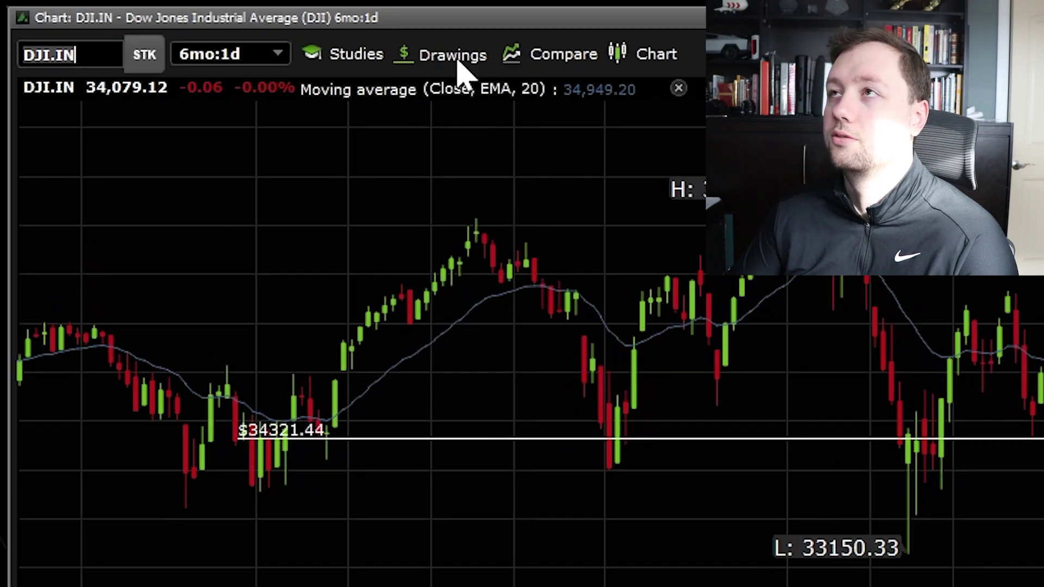
pyautogui.click(256, 34)
pyautogui.click(503, 100)
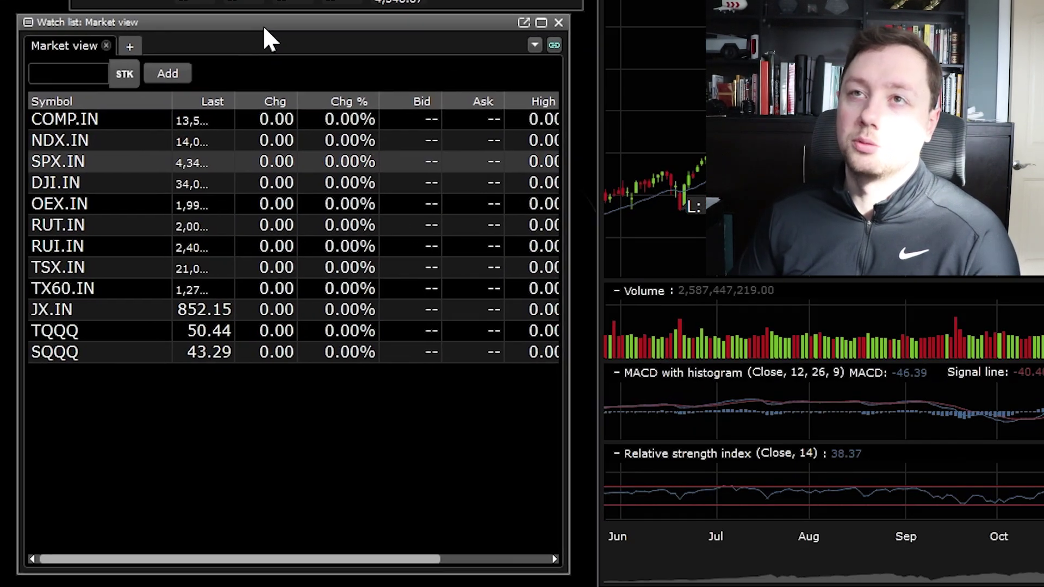
# Create a new watch list named 'zacs watchlist 2'.
pyautogui.click(65, 74)
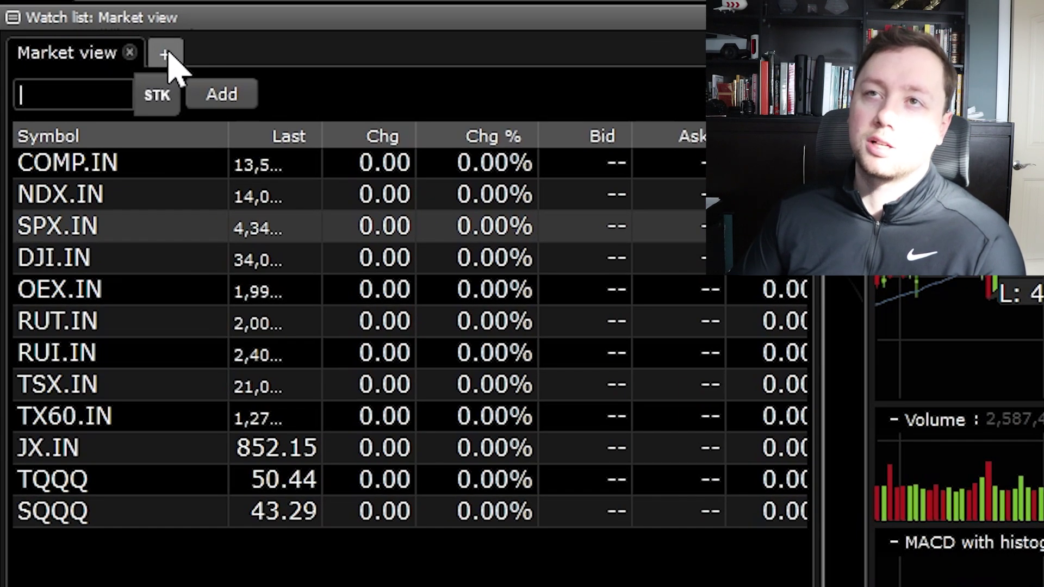
pyautogui.click(165, 54)
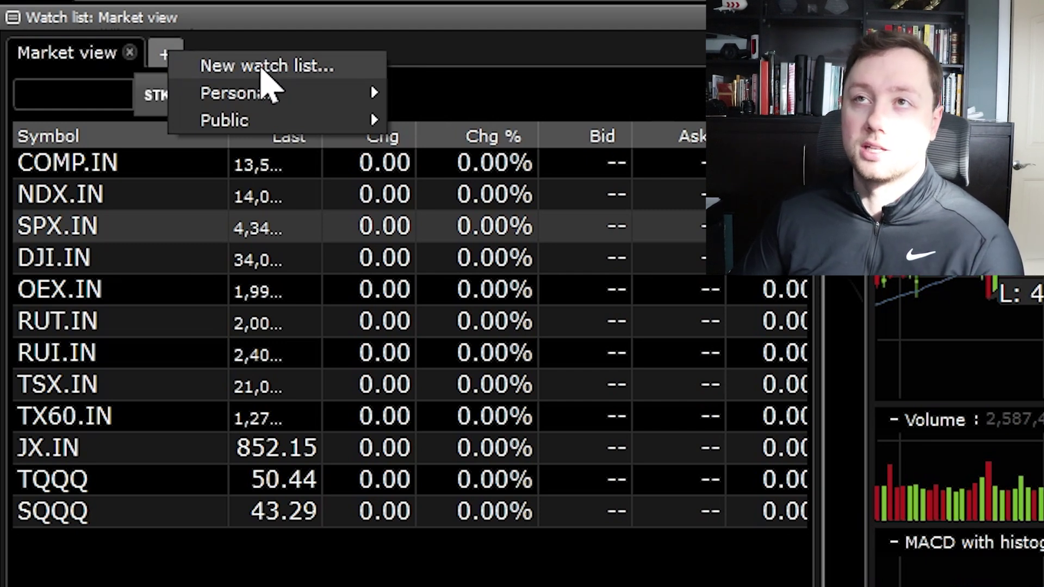
pyautogui.click(262, 70)
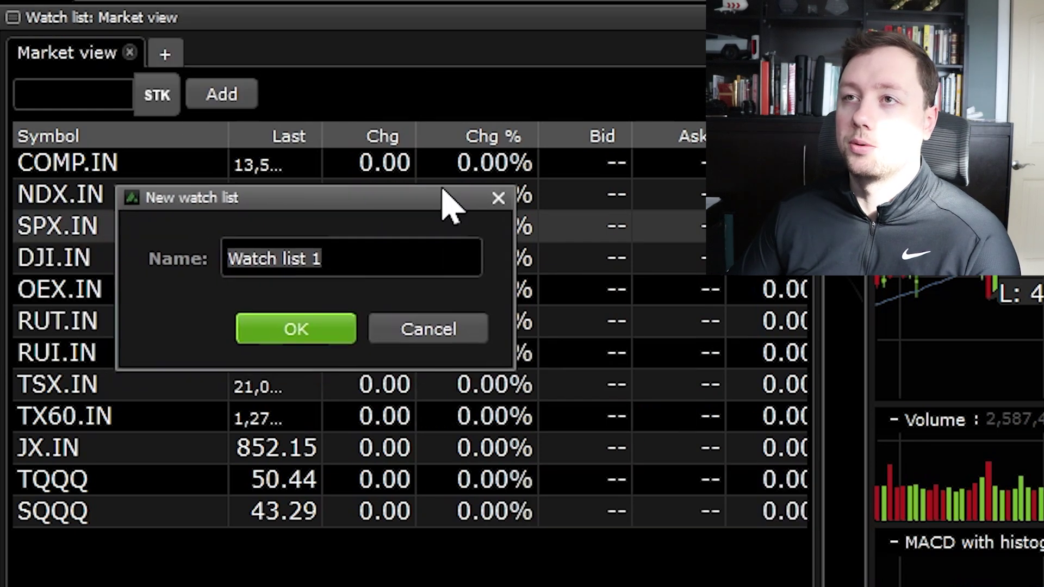
pyautogui.moveTo(443, 192); pyautogui.dragTo(633, 214)
pyautogui.write('zac')
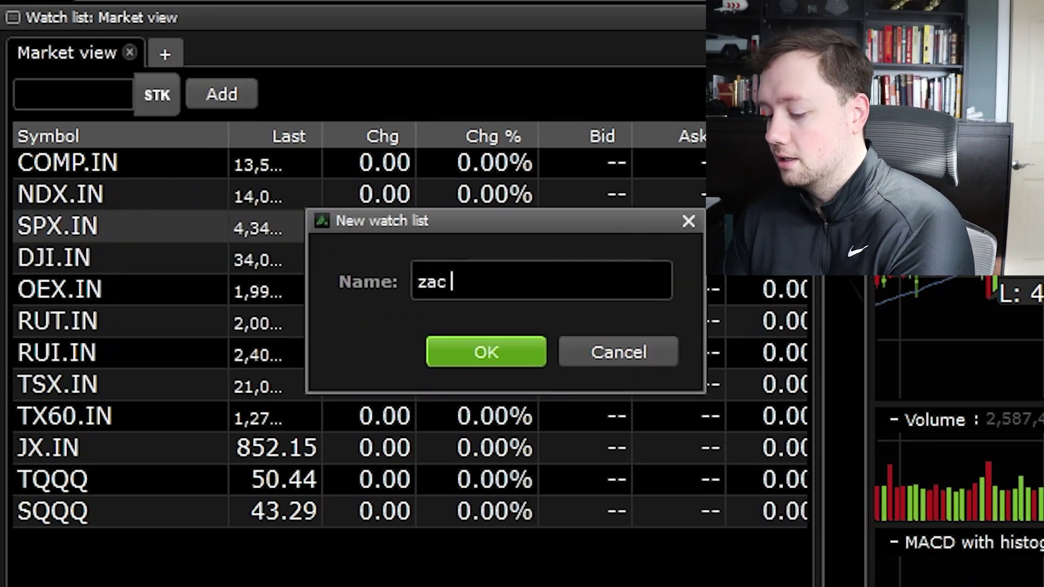
pyautogui.write('s watchlist 2')
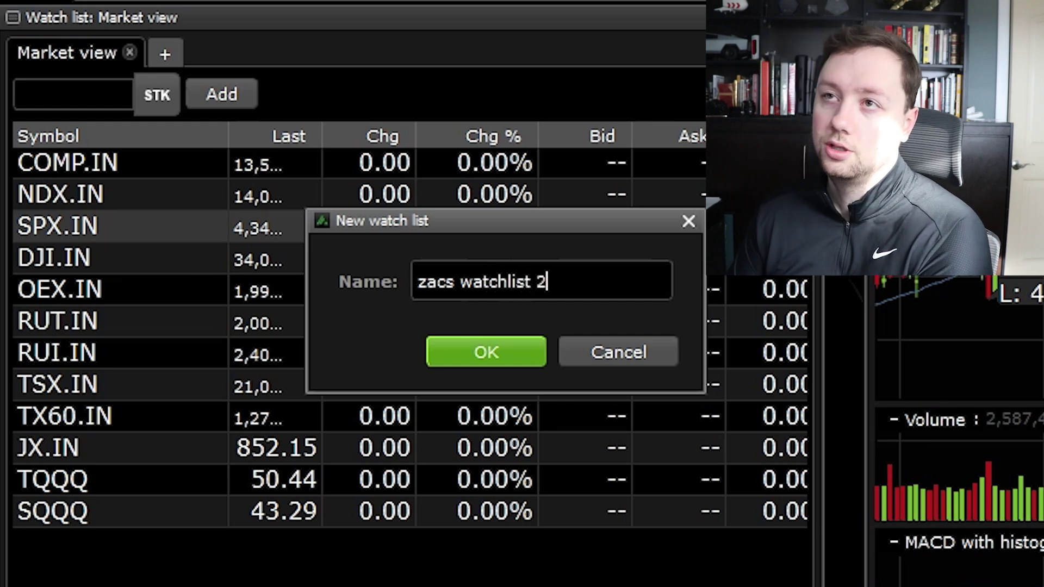
pyautogui.press('Return')
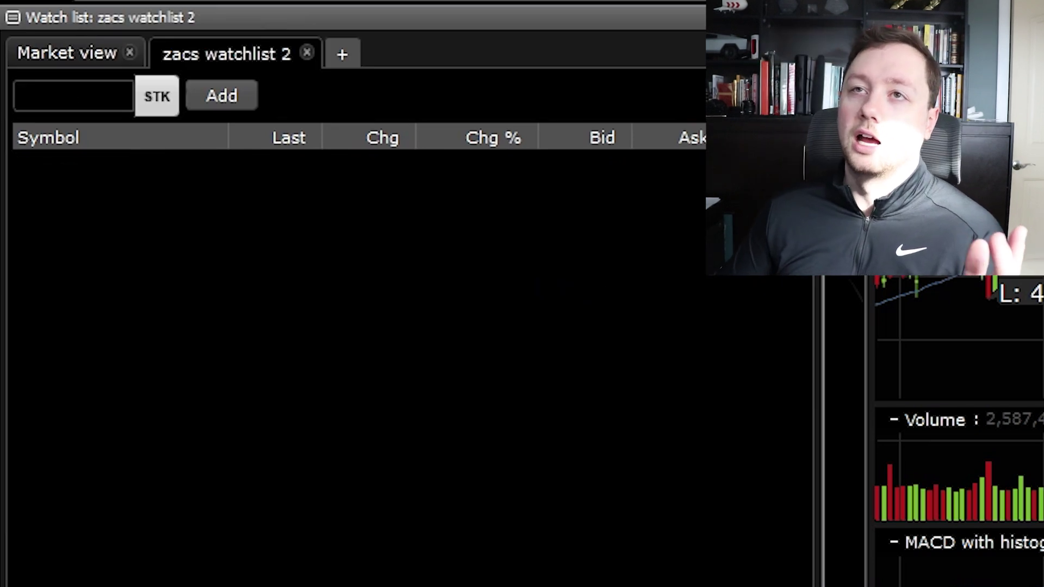
# Add AAPL and NVDA to the new watch list.
pyautogui.click(62, 96)
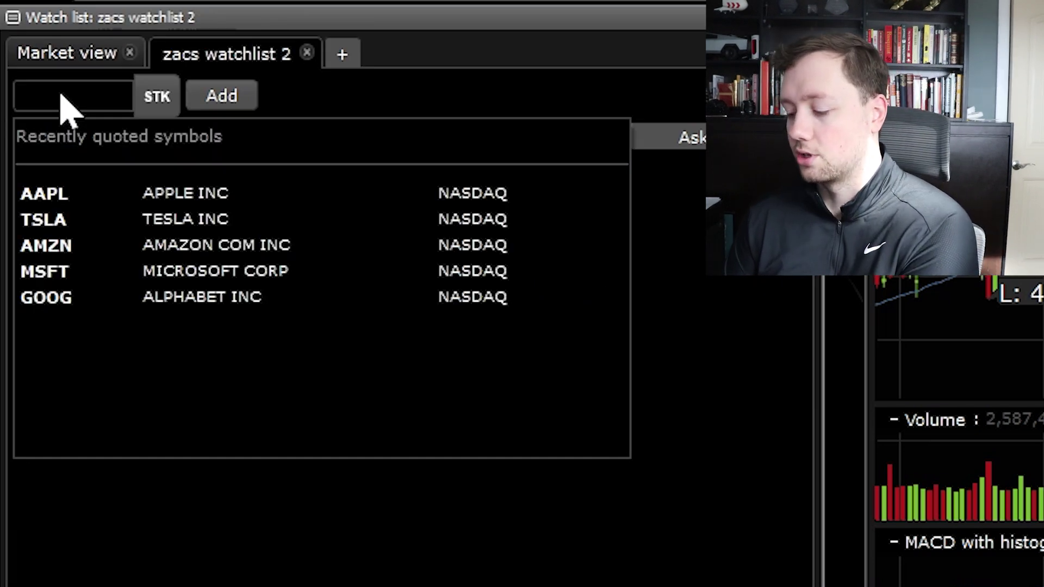
pyautogui.write('AAPL')
pyautogui.press('Return')
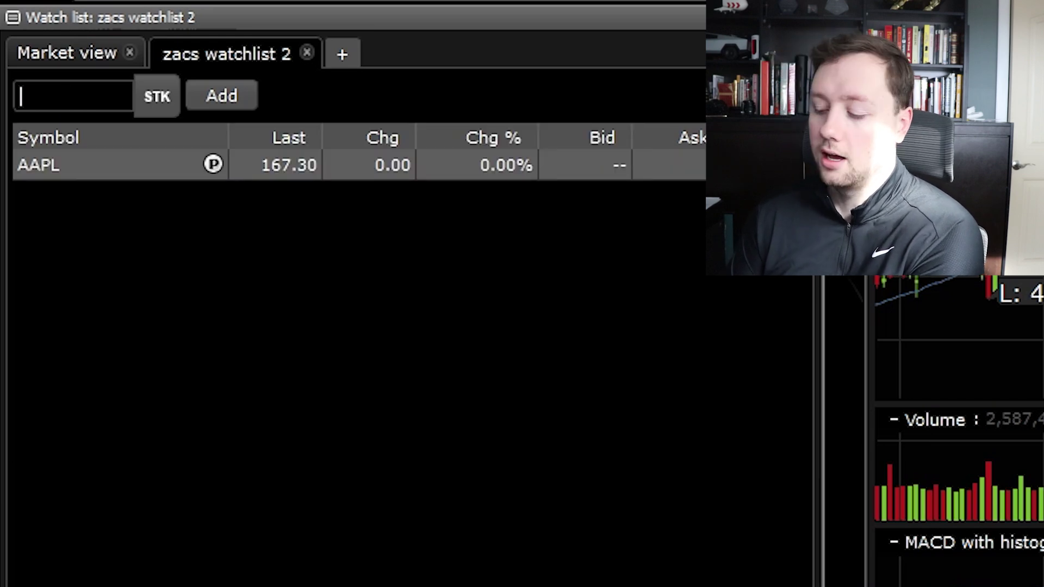
pyautogui.write('NVDA')
pyautogui.press('Return')
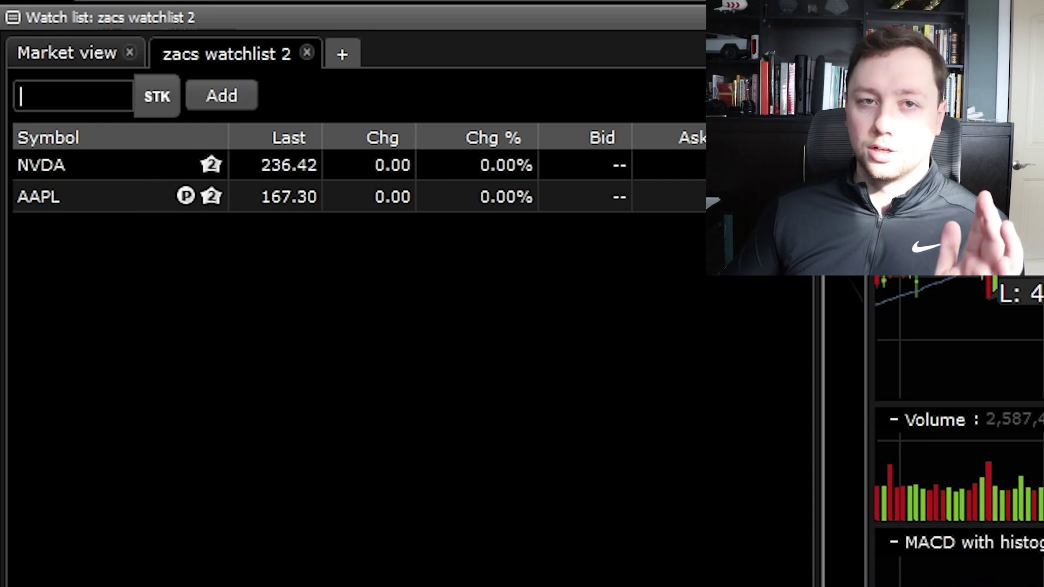
pyautogui.click(71, 96)
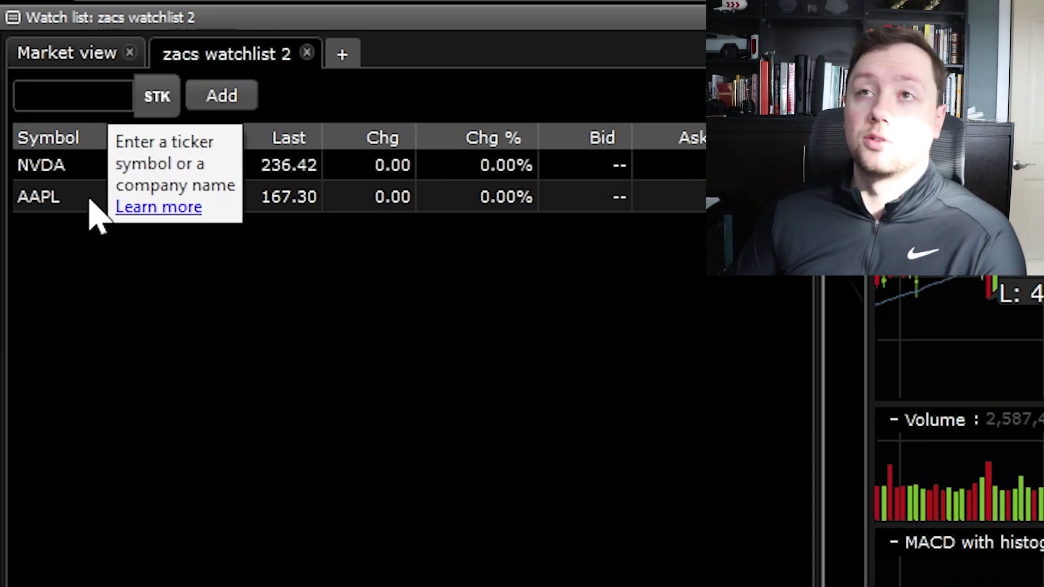
# Add the saved Personal 'quantum computing' watch list as a new tab.
pyautogui.click(347, 52)
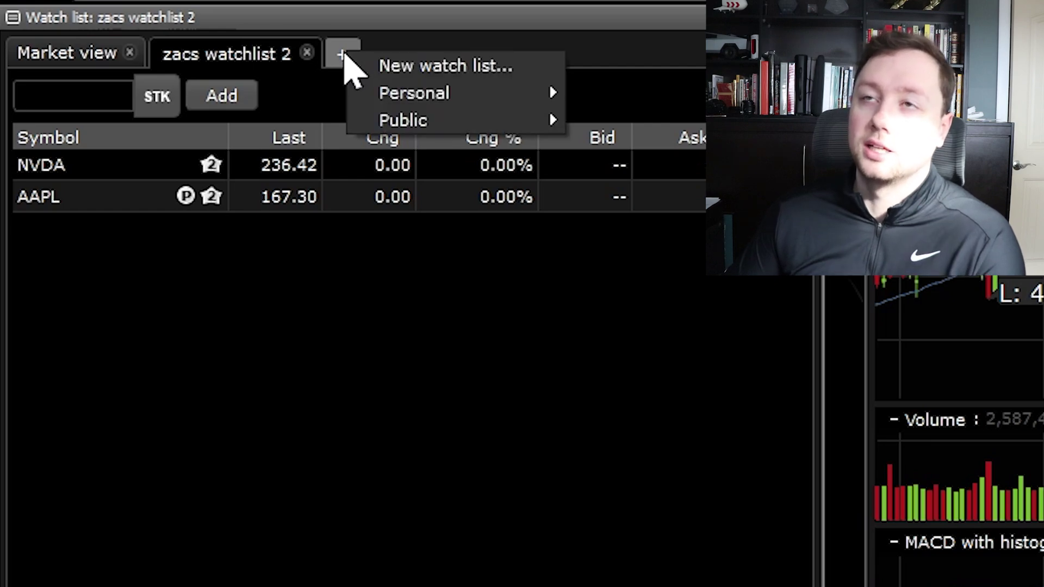
pyautogui.moveTo(427, 93)
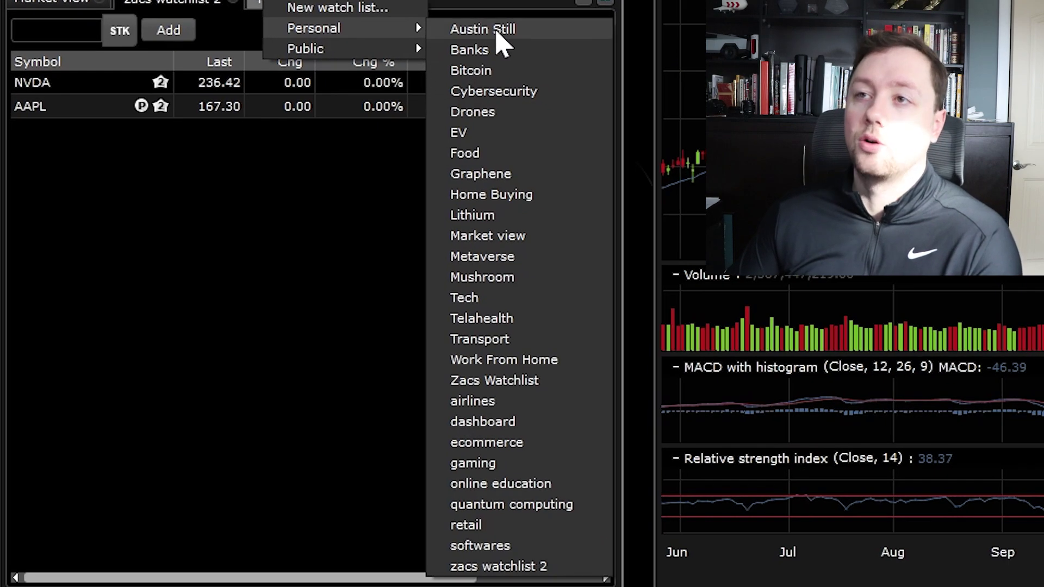
pyautogui.click(523, 507)
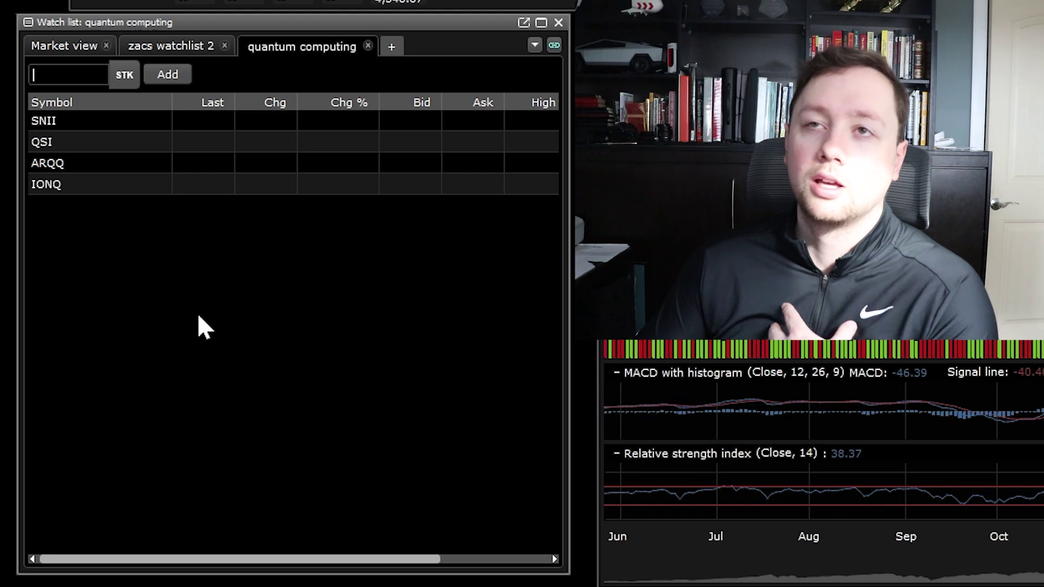
# Load SNII, QSI, ARQQ and IONQ in turn into the linked chart, ending on IONQ.
pyautogui.click(74, 126)
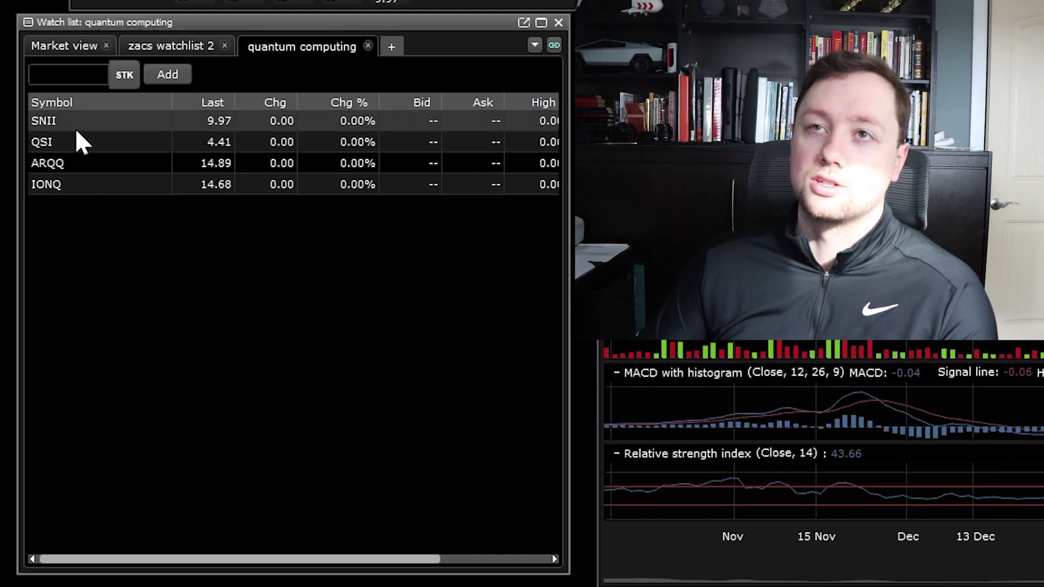
pyautogui.click(70, 141)
pyautogui.click(73, 158)
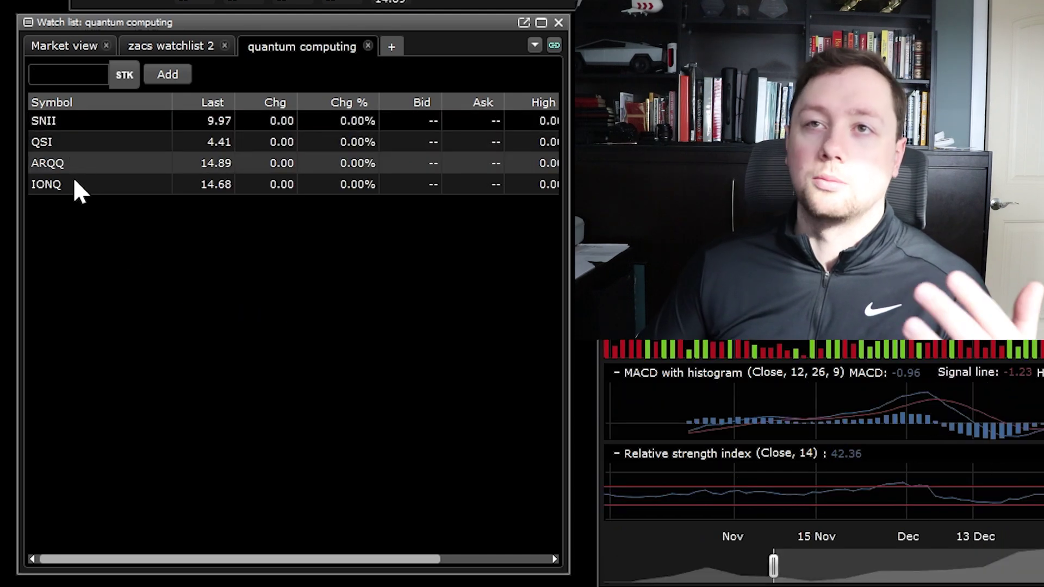
pyautogui.click(72, 179)
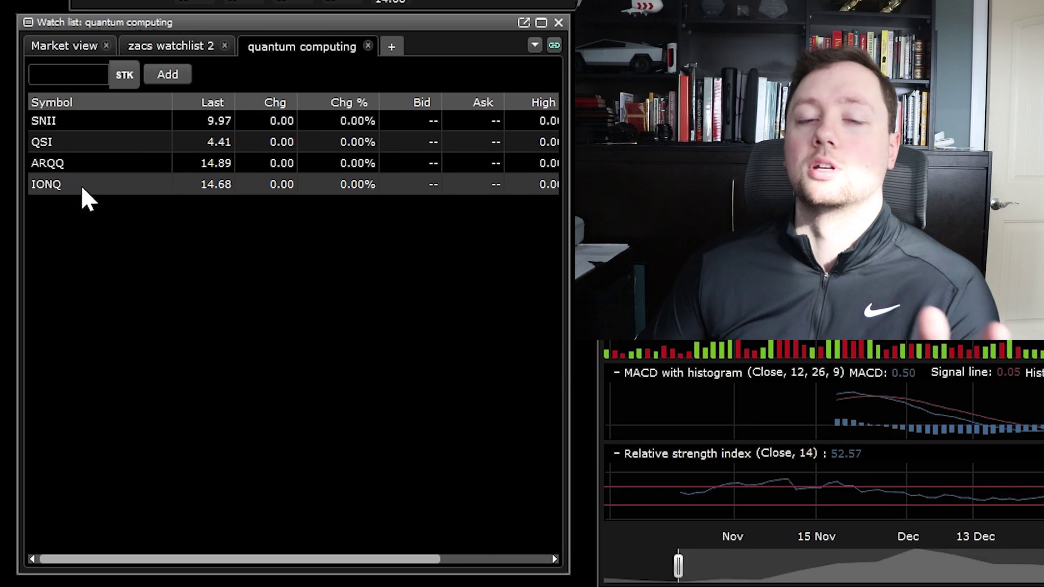
pyautogui.click(68, 129)
pyautogui.click(69, 141)
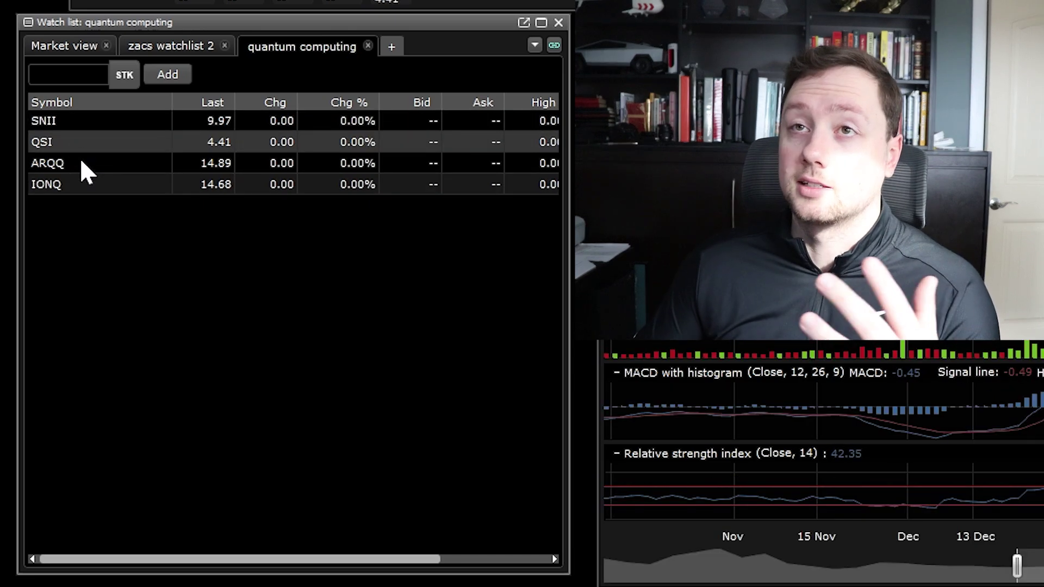
pyautogui.click(79, 159)
pyautogui.click(86, 185)
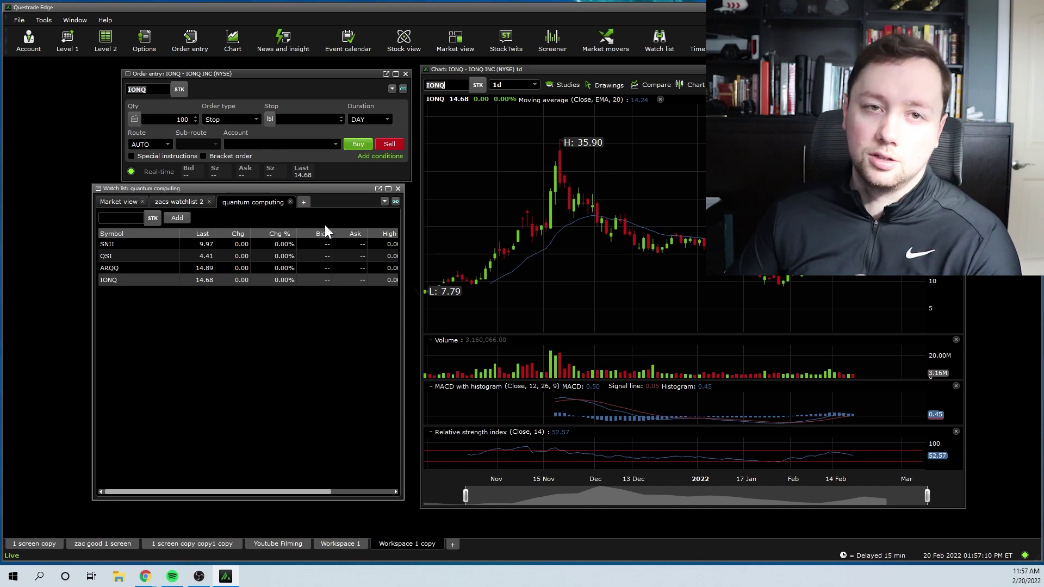
# Replace the watch list with a Most volatile stocks screener, filters shown and window made taller.
pyautogui.click(398, 189)
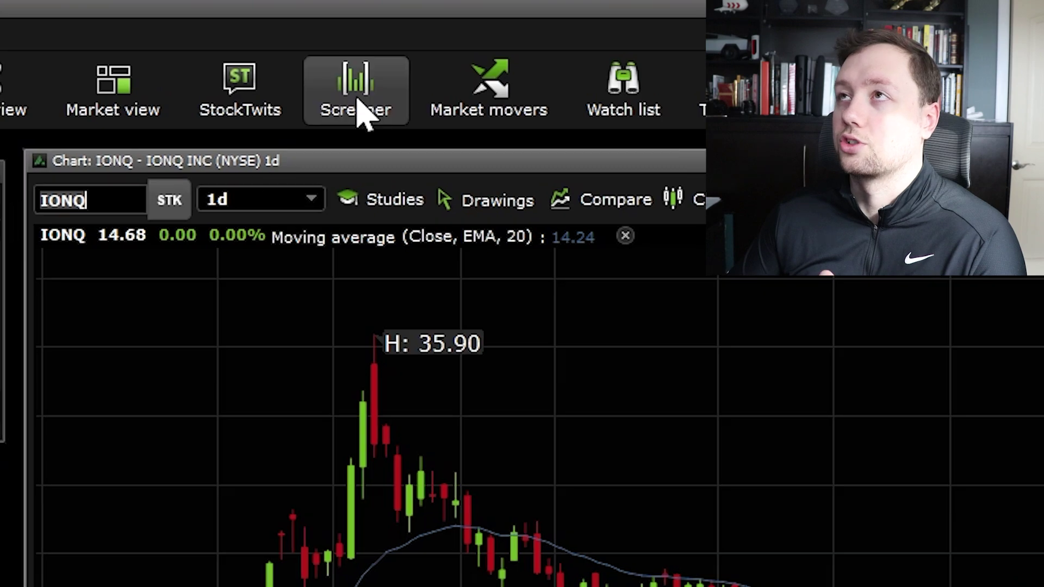
pyautogui.click(341, 115)
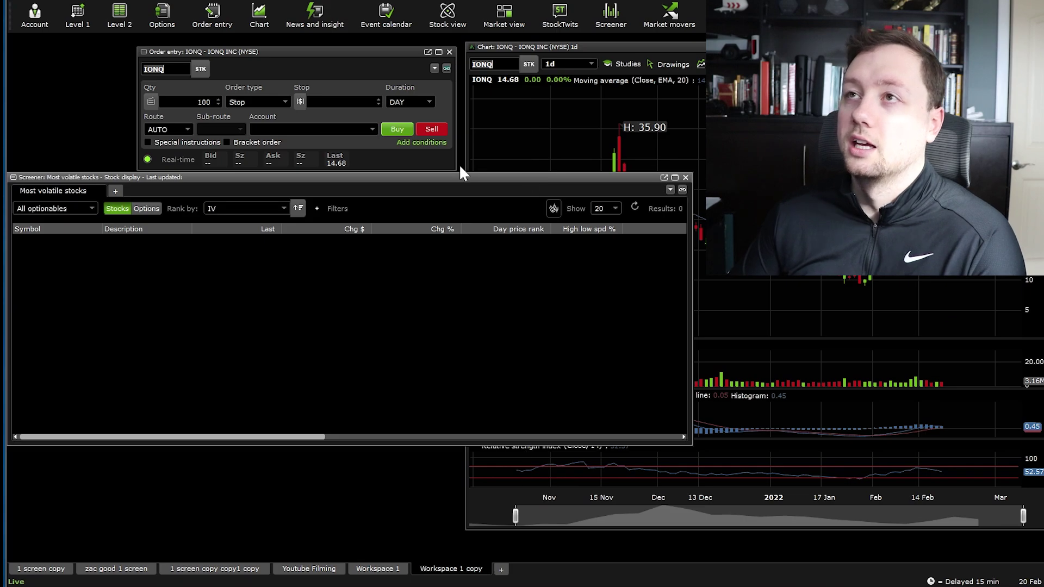
pyautogui.moveTo(458, 175); pyautogui.dragTo(504, 179)
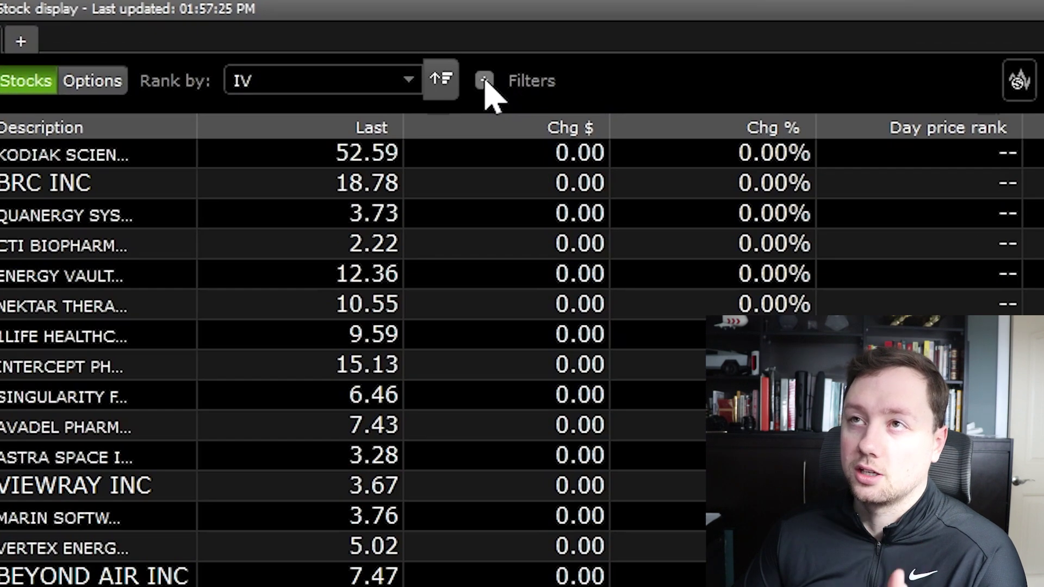
pyautogui.click(484, 80)
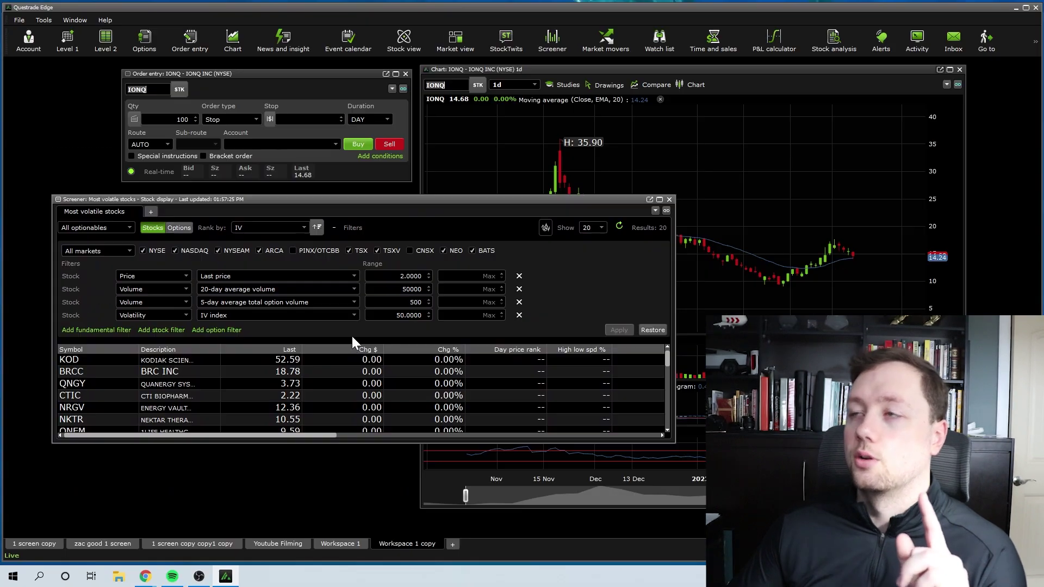
pyautogui.moveTo(433, 441); pyautogui.dragTo(429, 518)
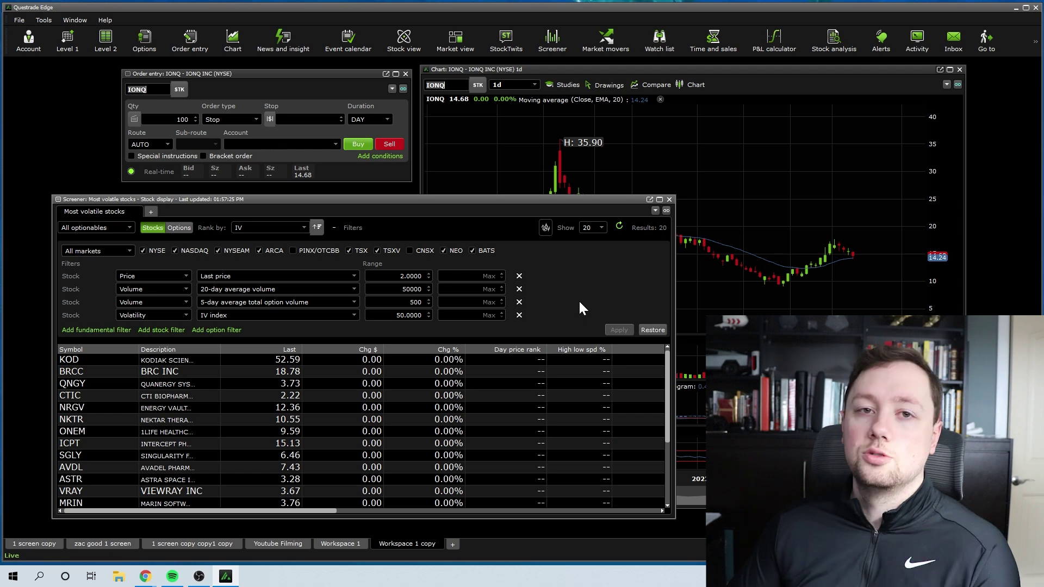
# Close the stock screener window, leaving the IONQ order entry and chart.
pyautogui.click(669, 199)
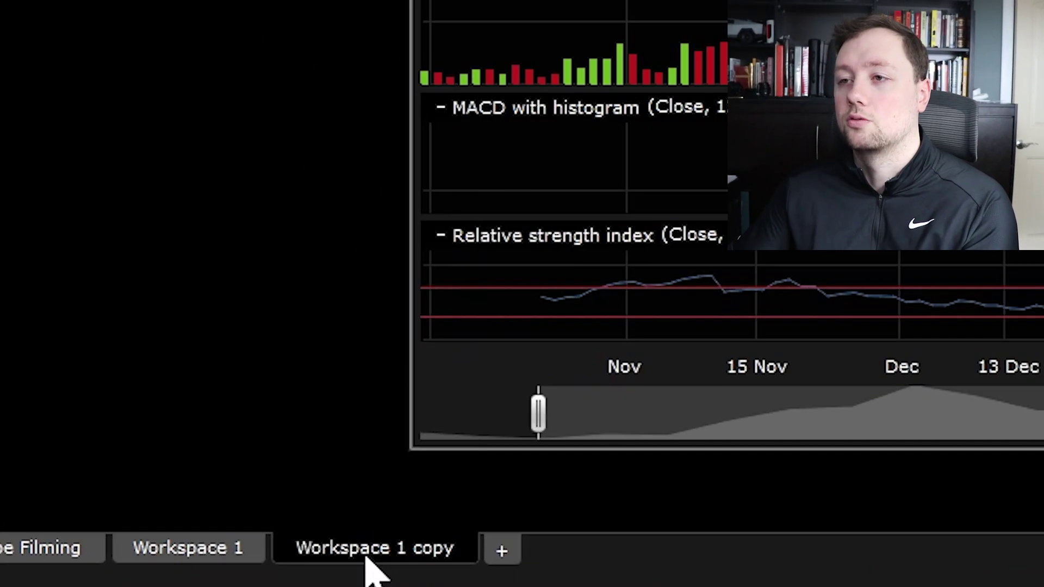
# Duplicate Workspace 1 copy, move its order entry window left, then return to Workspace 1 copy.
pyautogui.rightClick(366, 557)
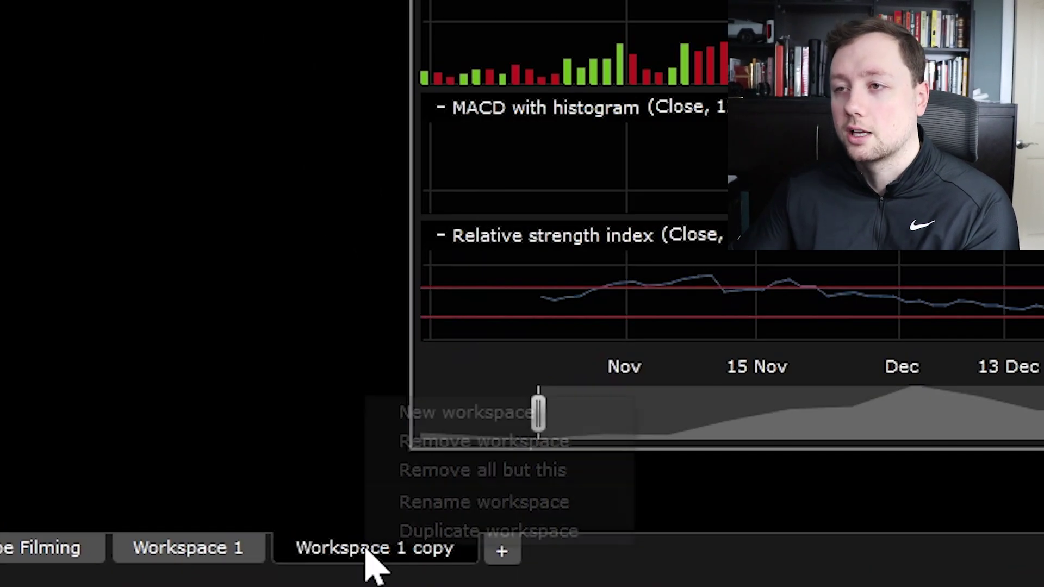
pyautogui.click(474, 531)
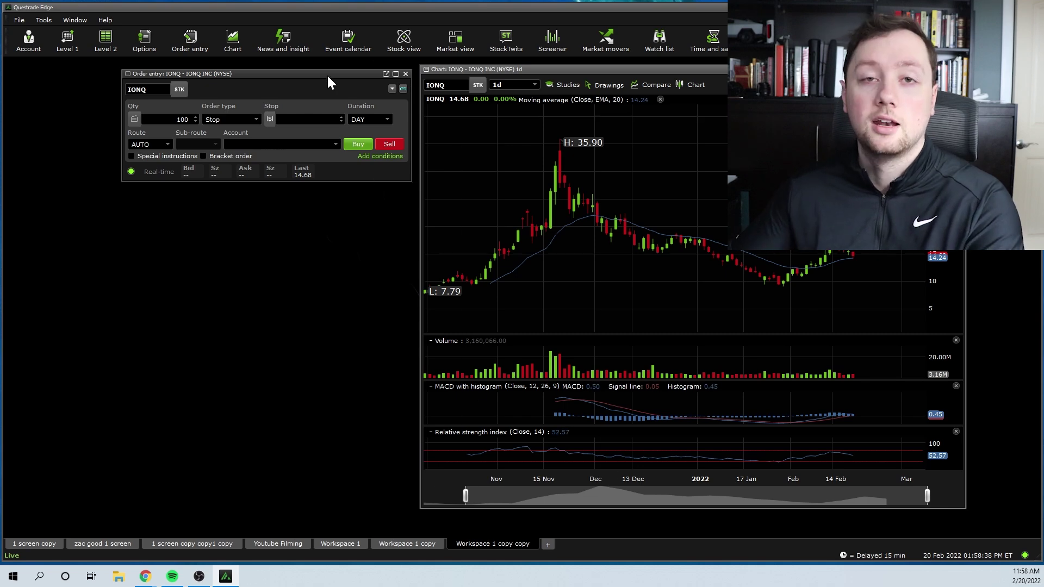
pyautogui.moveTo(326, 73); pyautogui.dragTo(240, 102)
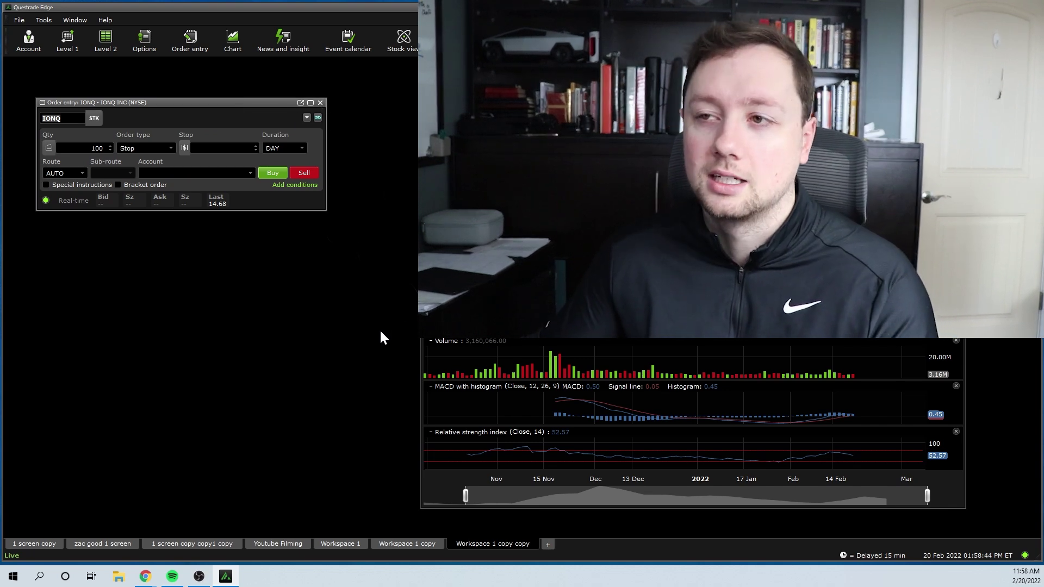
pyautogui.click(422, 543)
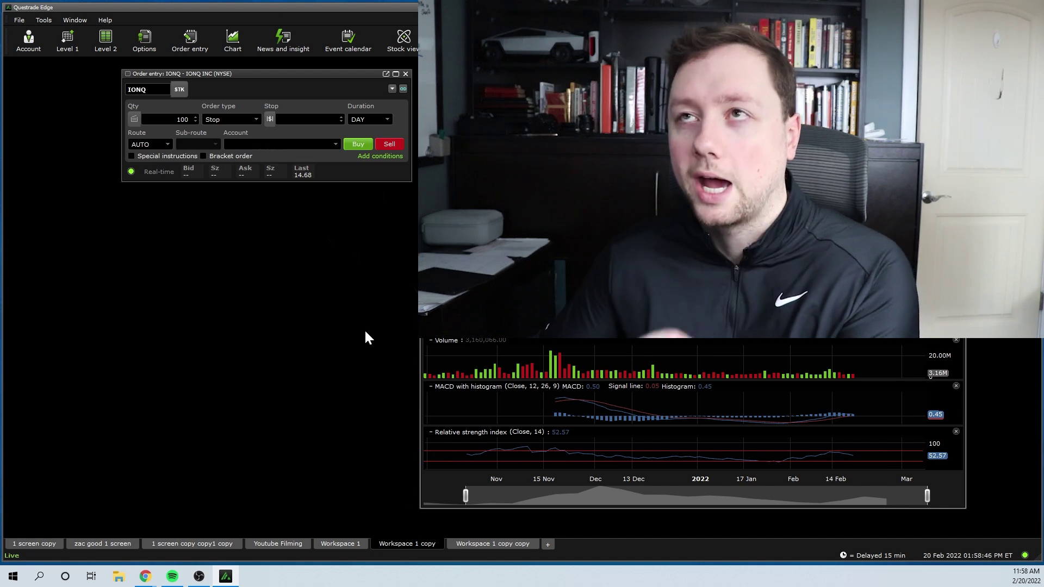